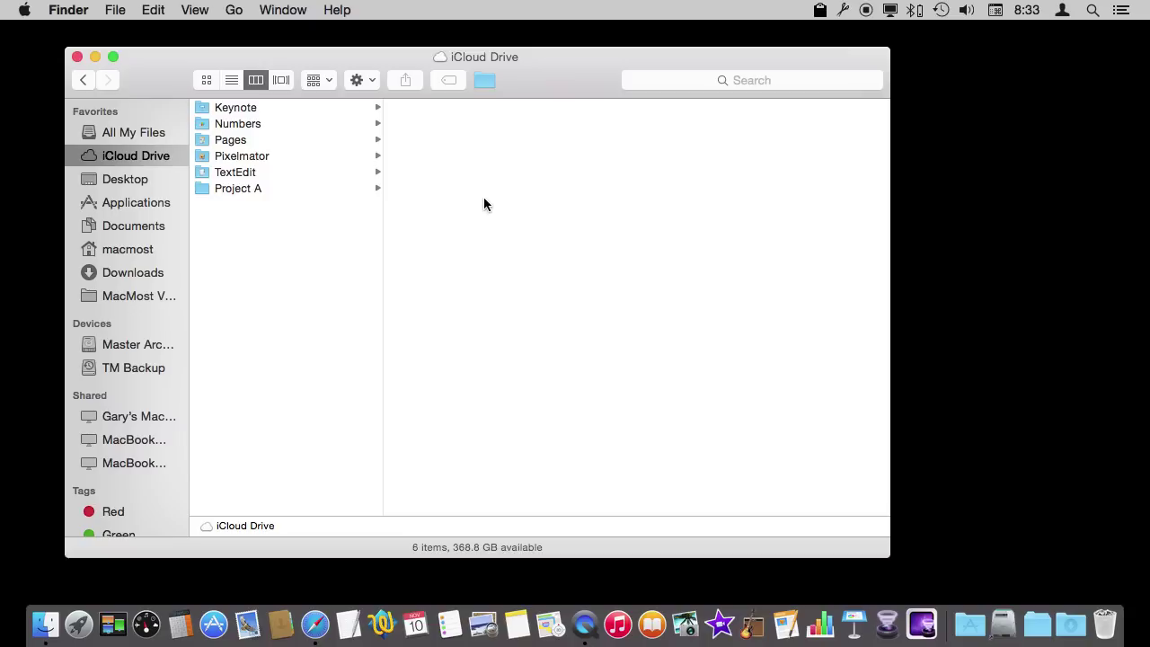
# Select the Keynote folder in the iCloud Drive sidebar view to show its files
pyautogui.click(243, 110)
# Step through the iCloud Drive folders, show the Pages folder's documents, and open the Time Machine menu
pyautogui.press('Down')
pyautogui.press('Down')
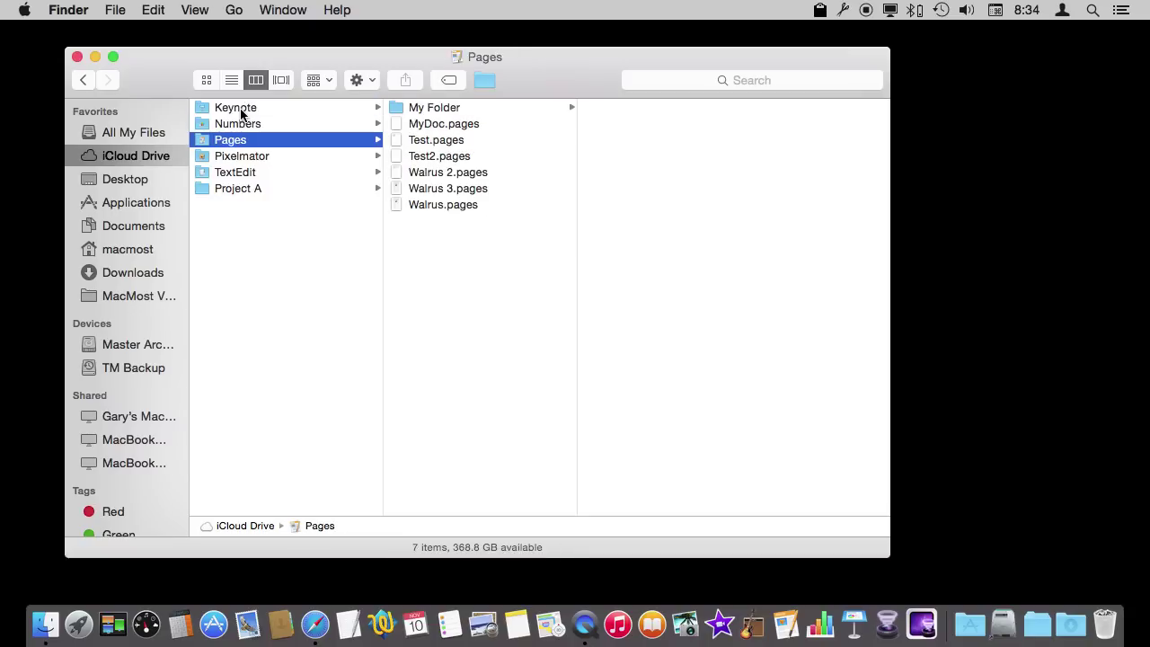
pyautogui.press('Down')
pyautogui.press('Up')
pyautogui.press('Up')
pyautogui.press('Down')
pyautogui.press('Down')
pyautogui.press('Down')
pyautogui.press('Down')
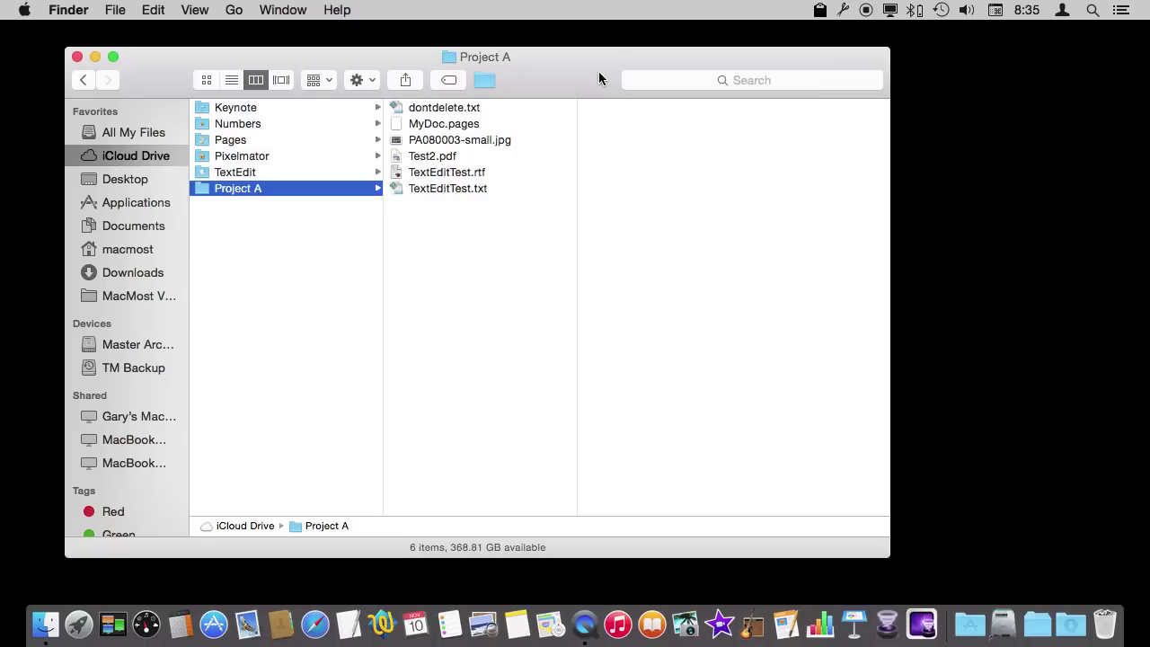
pyautogui.click(256, 141)
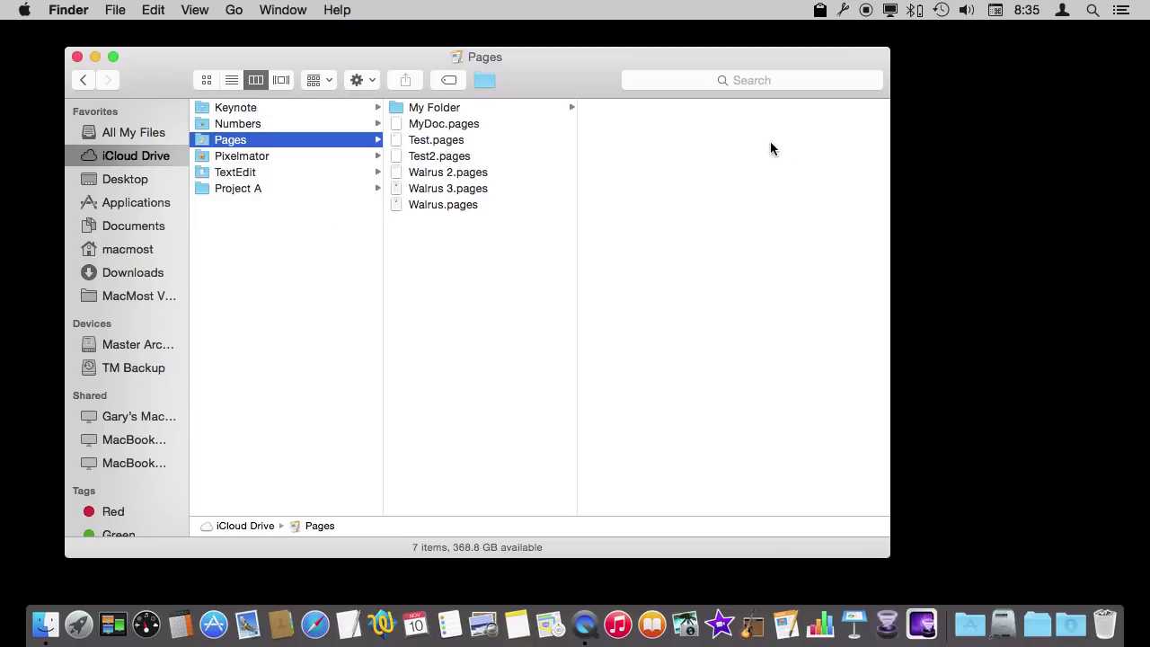
pyautogui.click(940, 11)
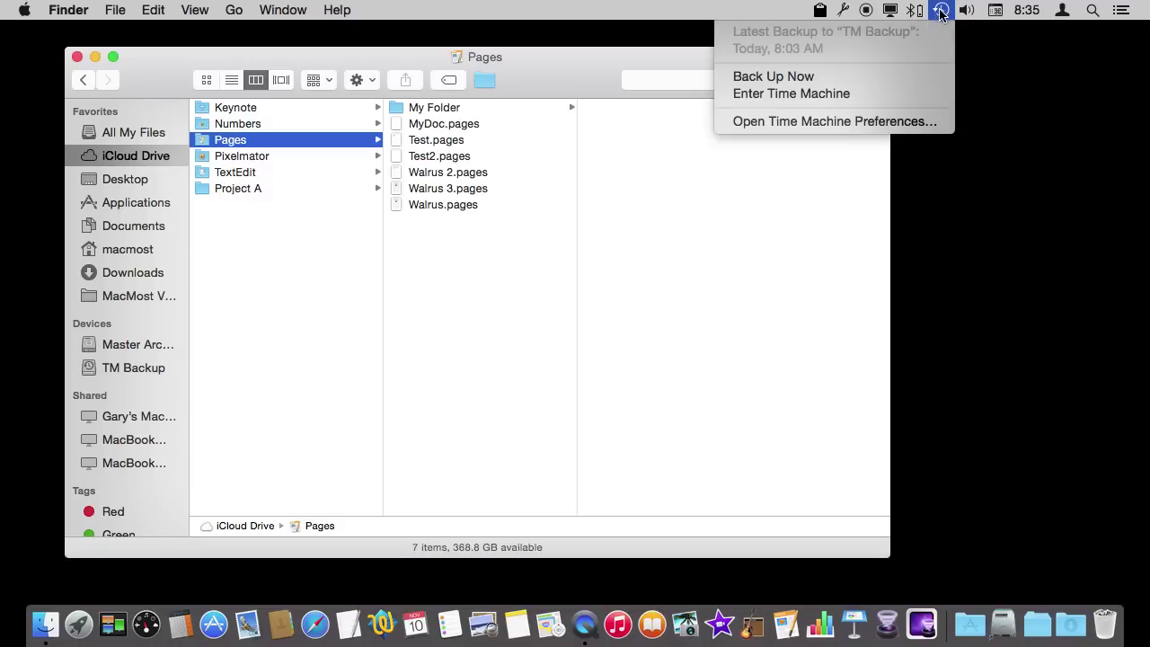
pyautogui.click(896, 95)
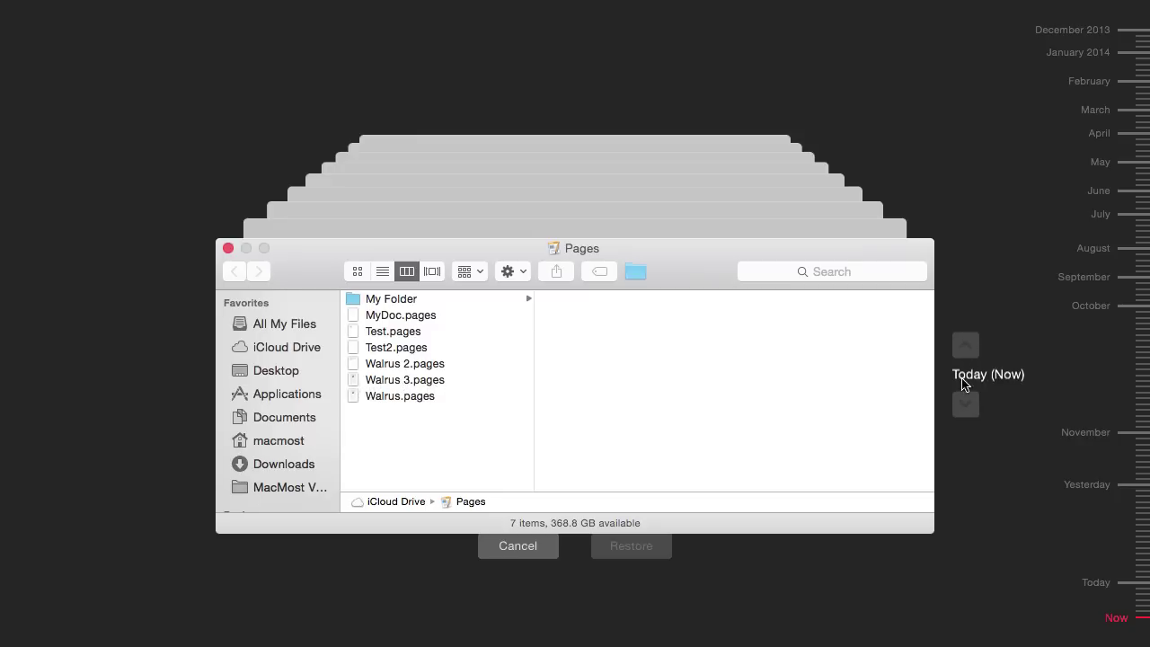
pyautogui.click(518, 547)
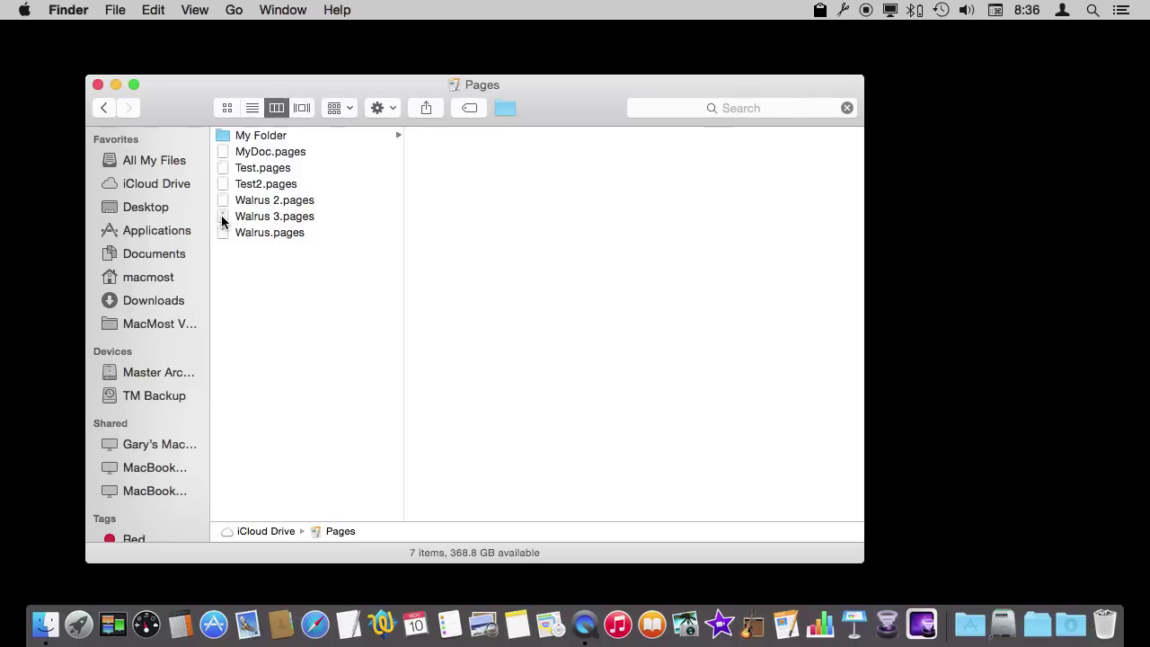
# Open Walrus 3.pages in Pages and browse all its saved versions
pyautogui.click(222, 222)
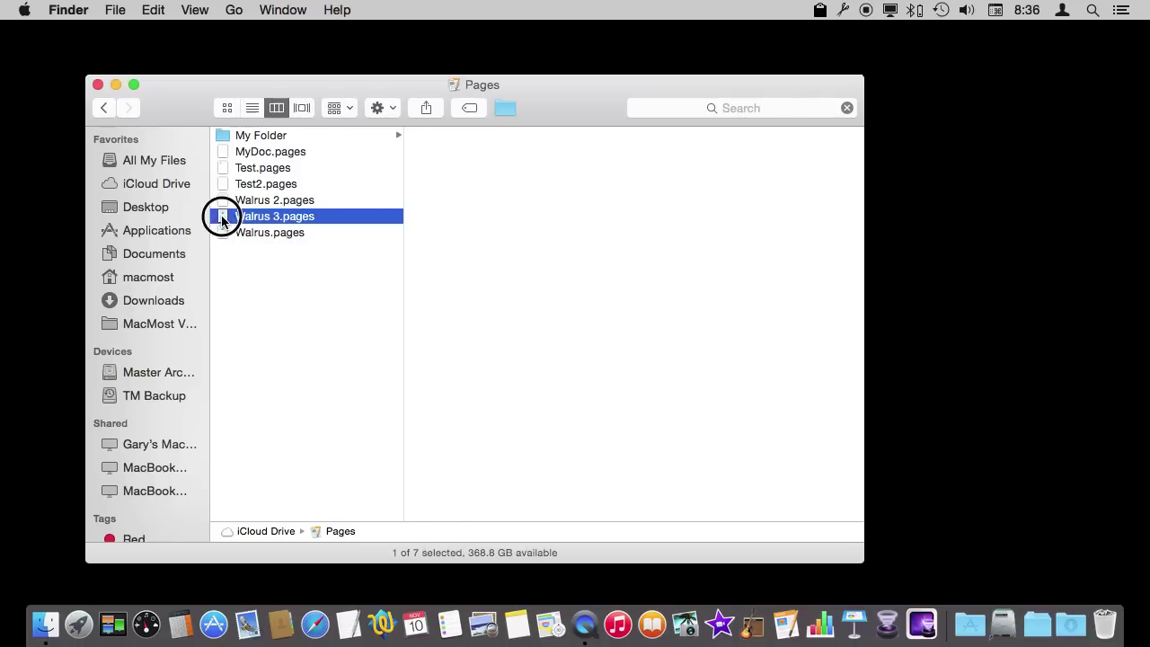
pyautogui.doubleClick(222, 222)
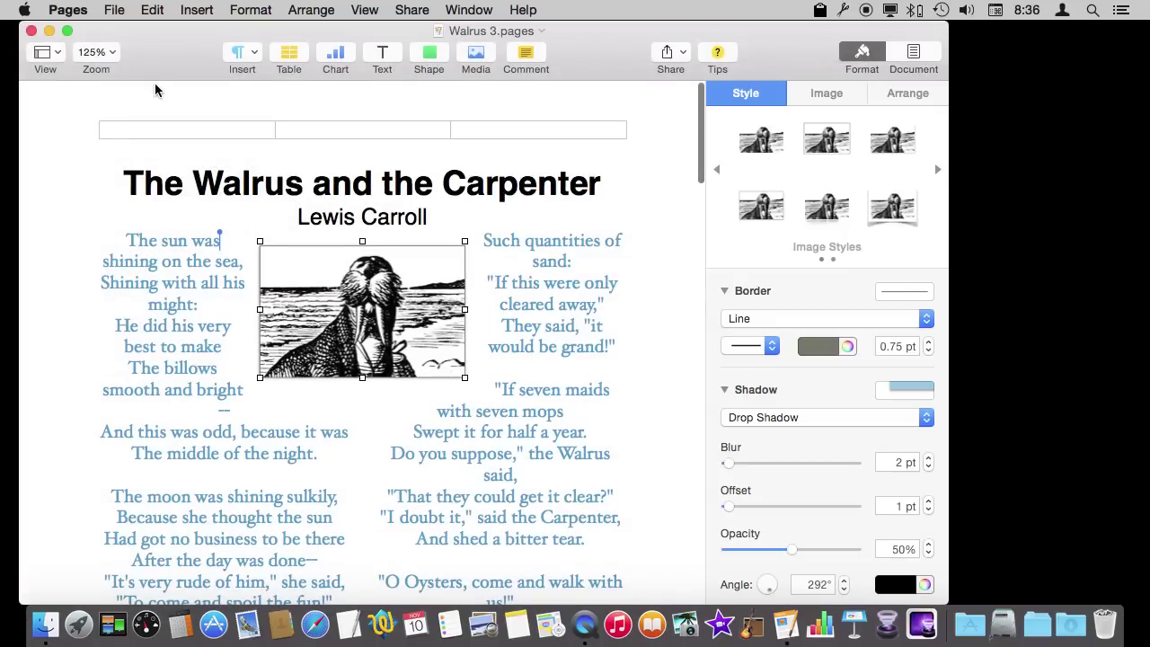
pyautogui.click(117, 7)
pyautogui.moveTo(159, 179)
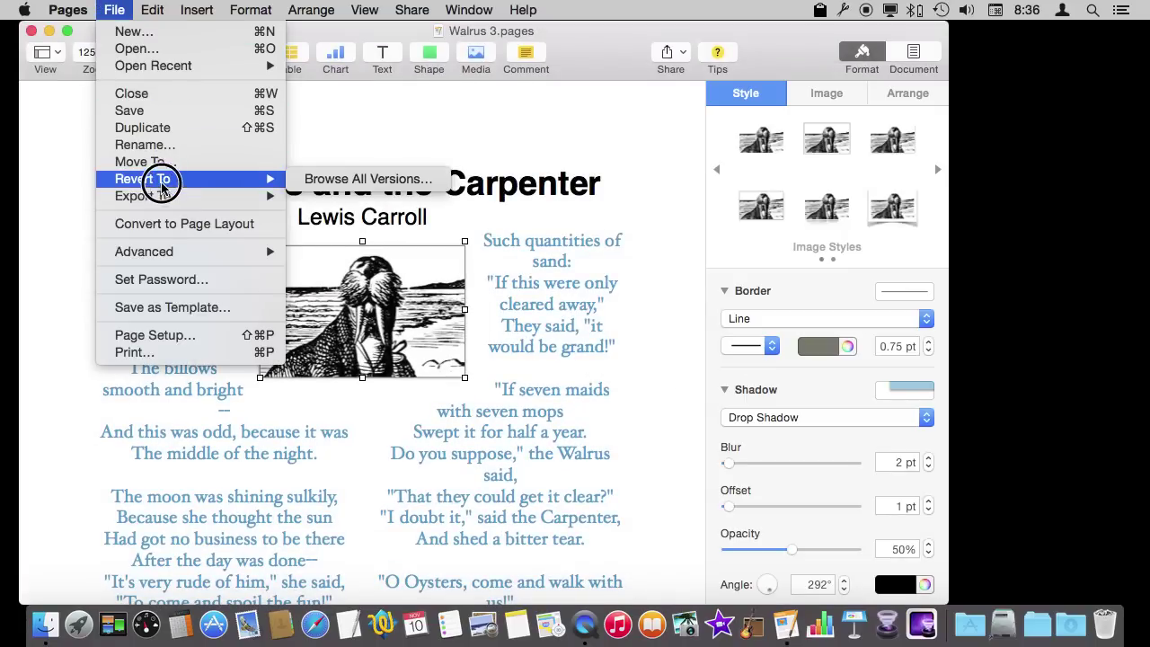
pyautogui.click(314, 182)
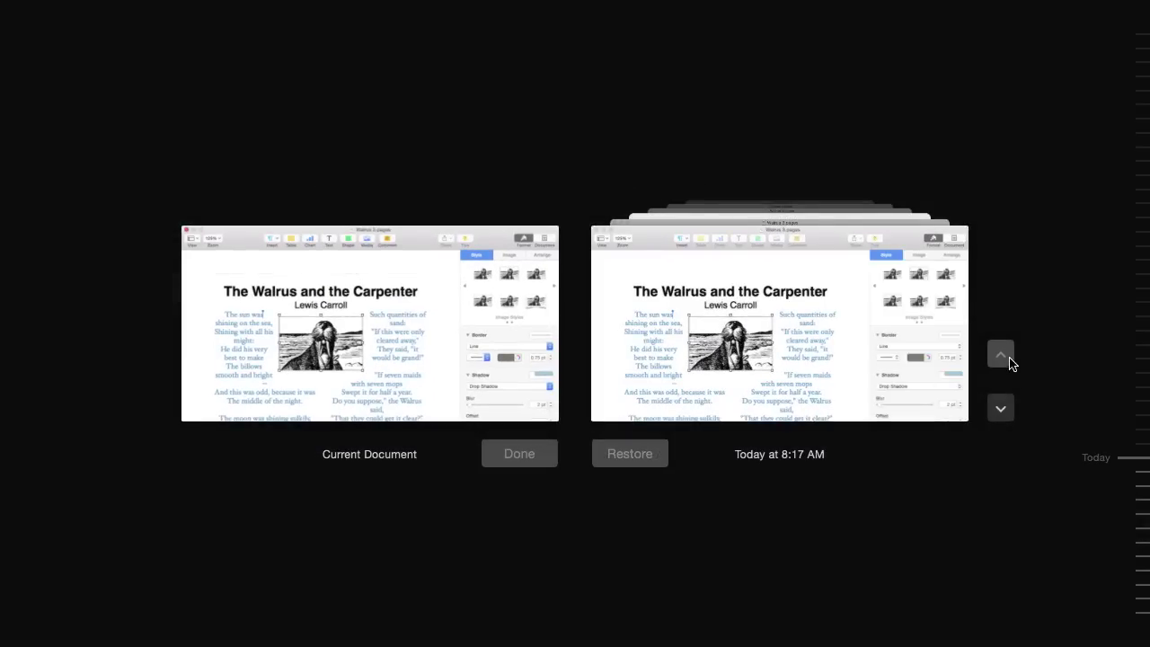
# Step back to the older 8:16 AM version, inspect its text, then exit to the current document
pyautogui.click(1006, 362)
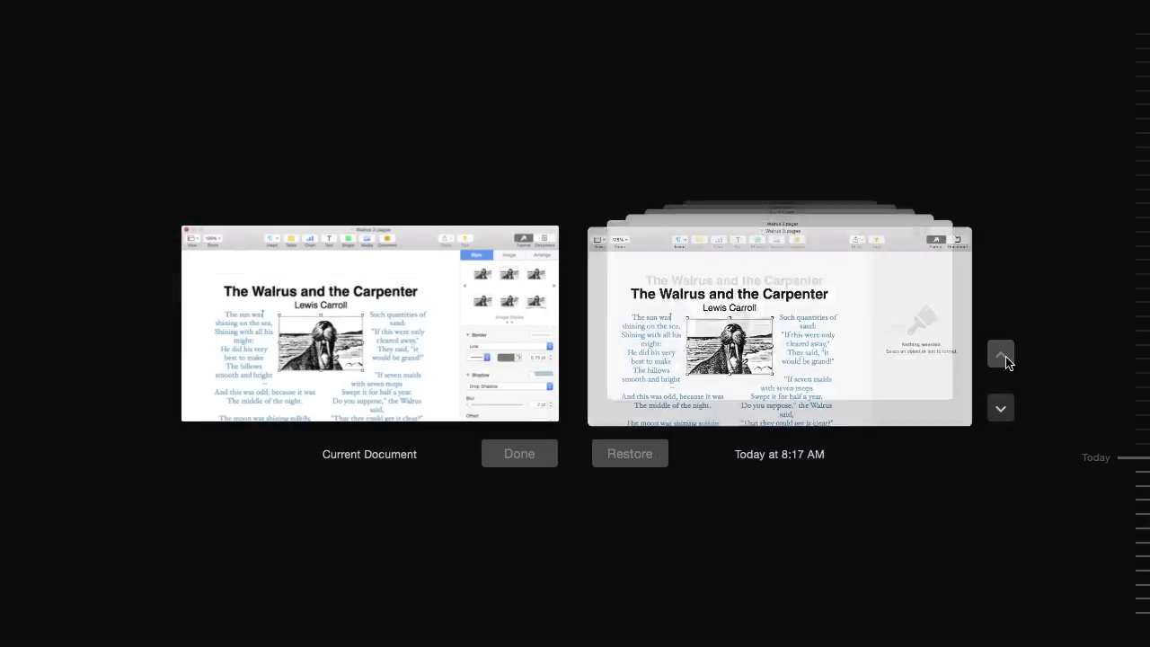
pyautogui.click(1001, 355)
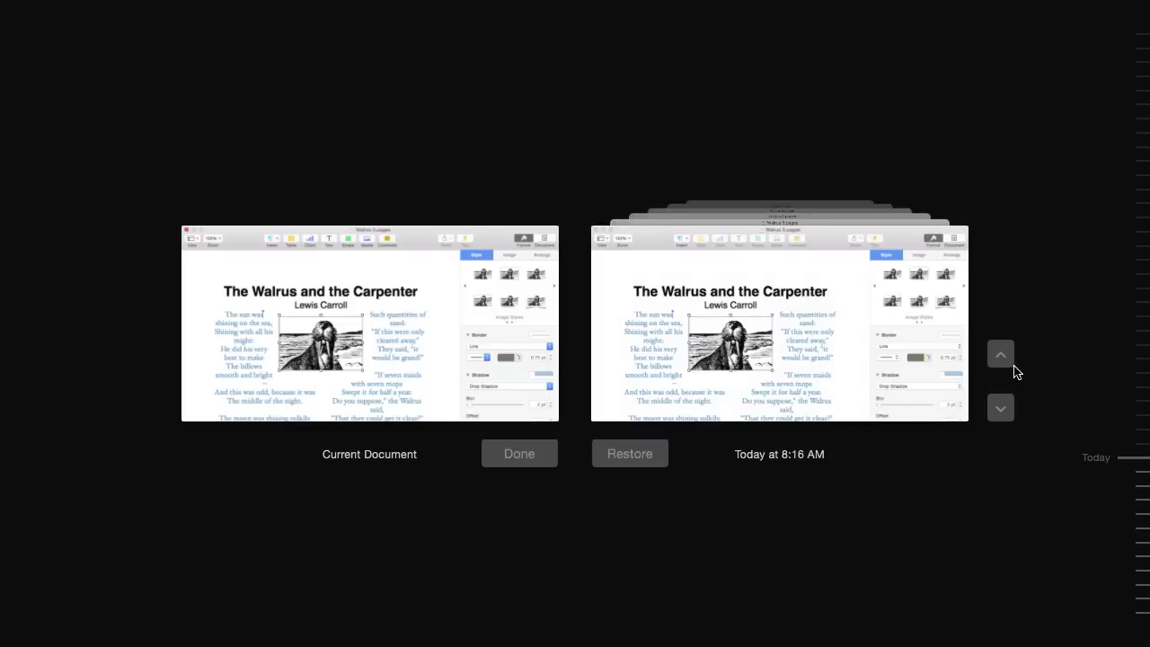
pyautogui.click(1002, 360)
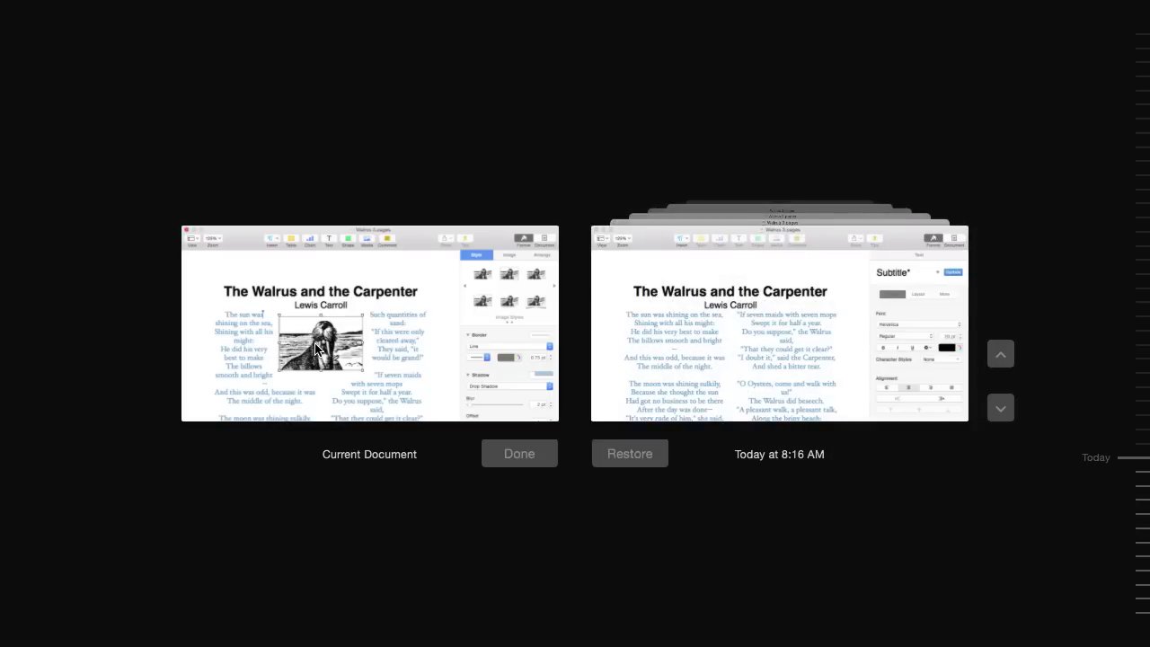
pyautogui.click(702, 366)
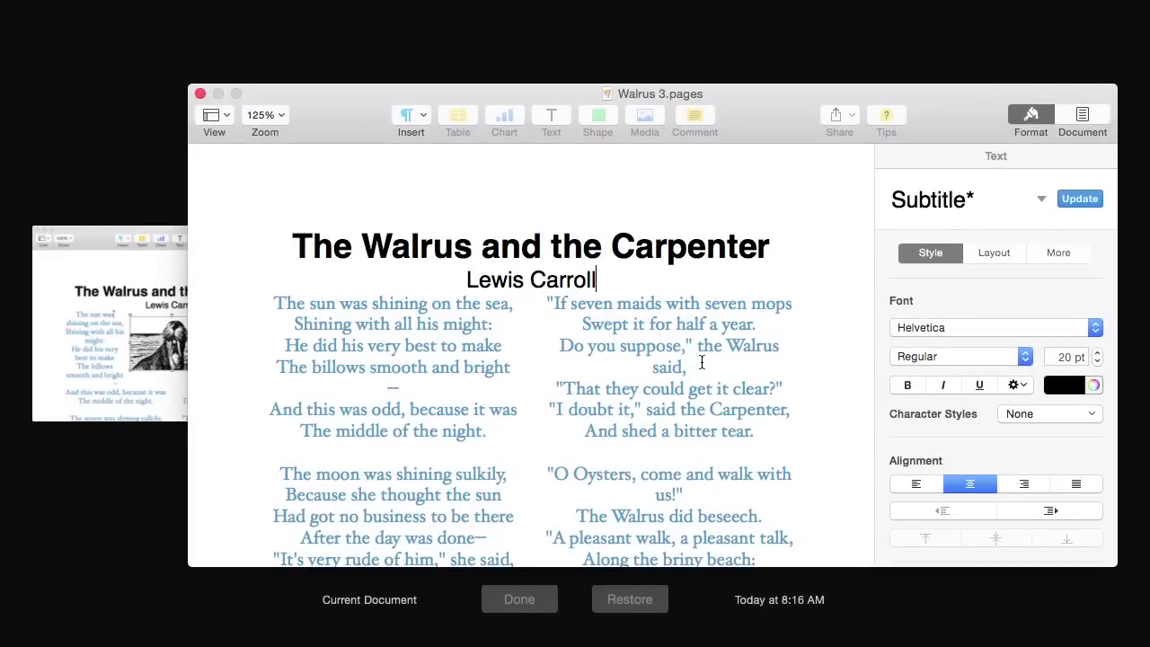
pyautogui.doubleClick(388, 330)
pyautogui.moveTo(388, 330); pyautogui.dragTo(413, 330)
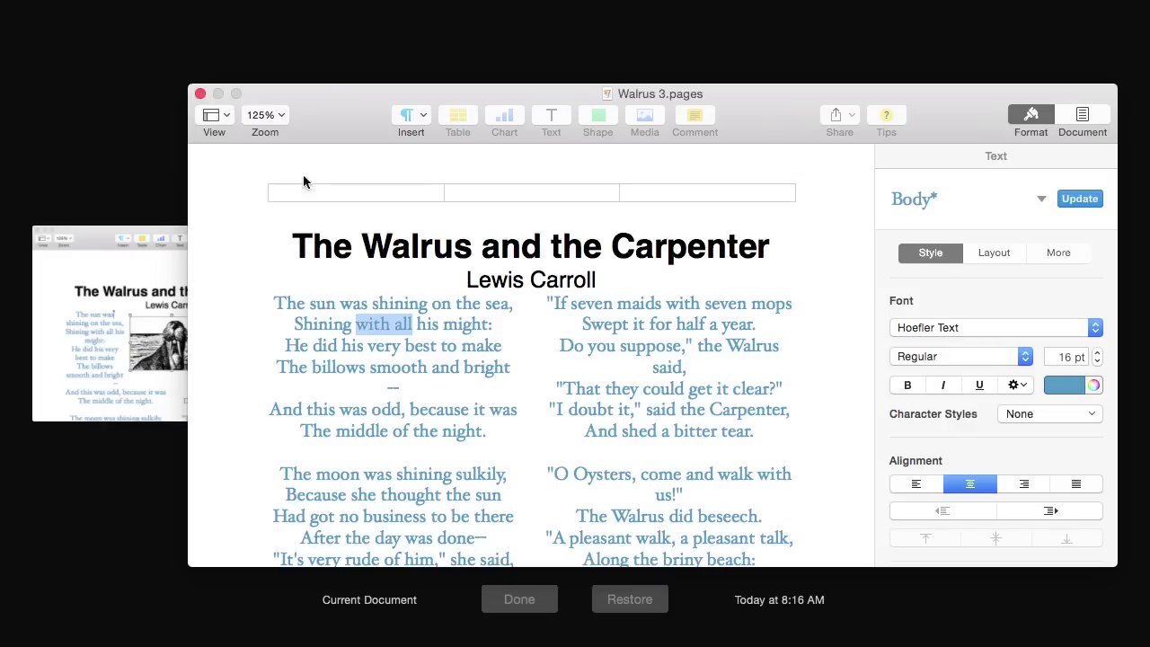
pyautogui.press('Escape')
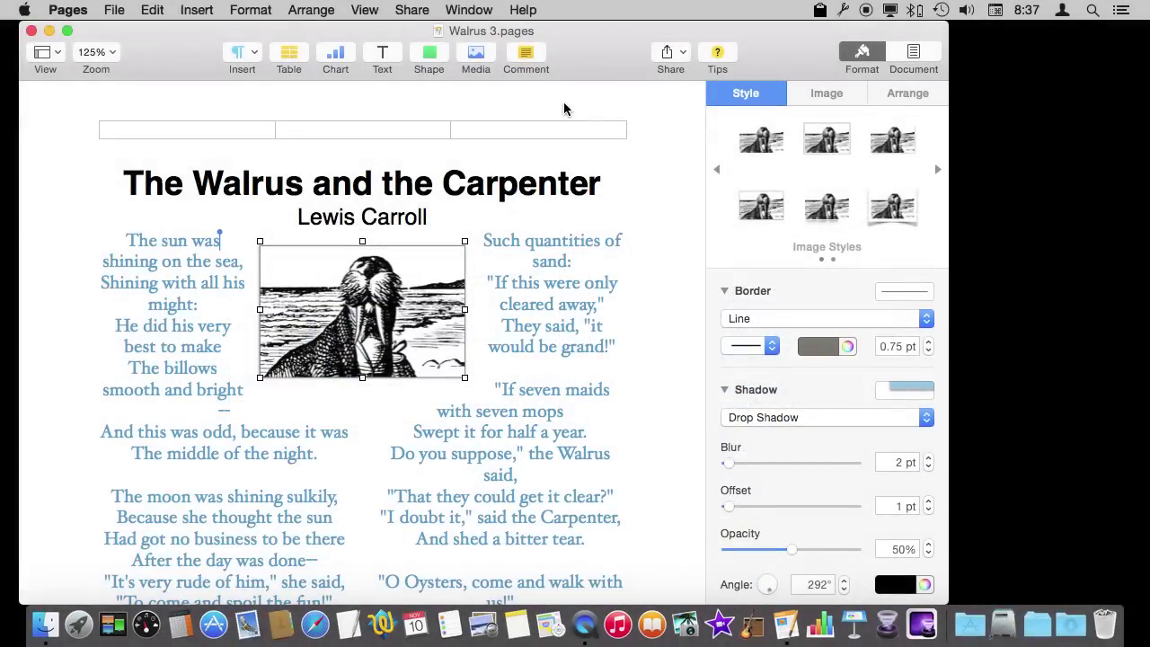
# Open the Walrus 3 File menu twice and dismiss it each time without saving
pyautogui.click(115, 10)
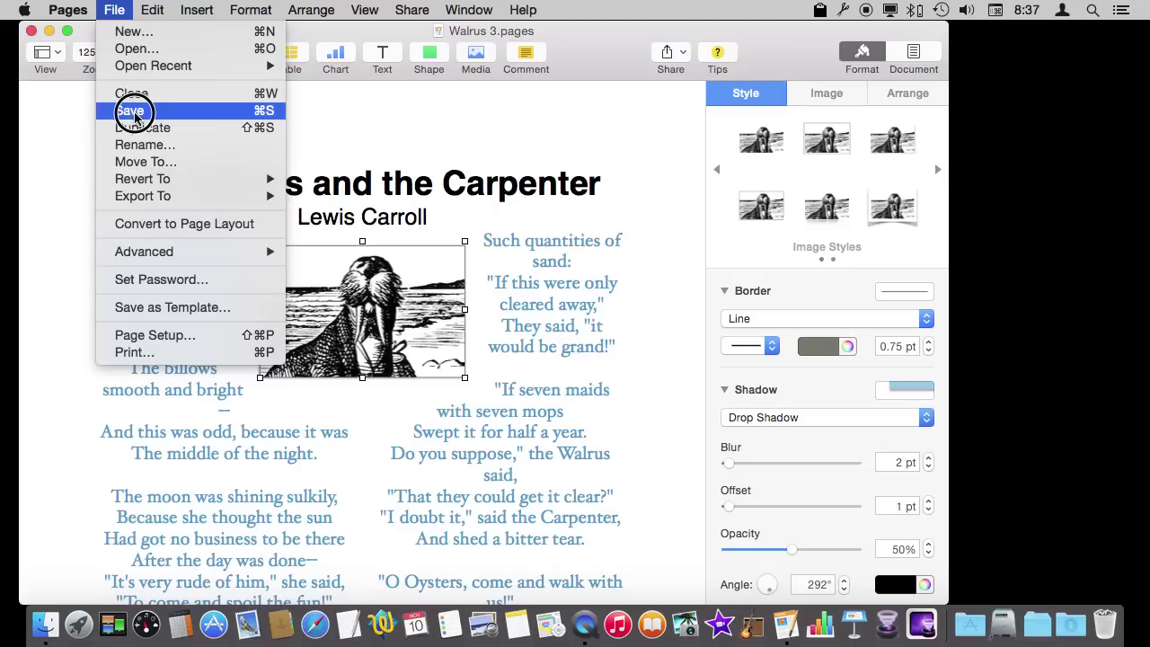
pyautogui.click(116, 8)
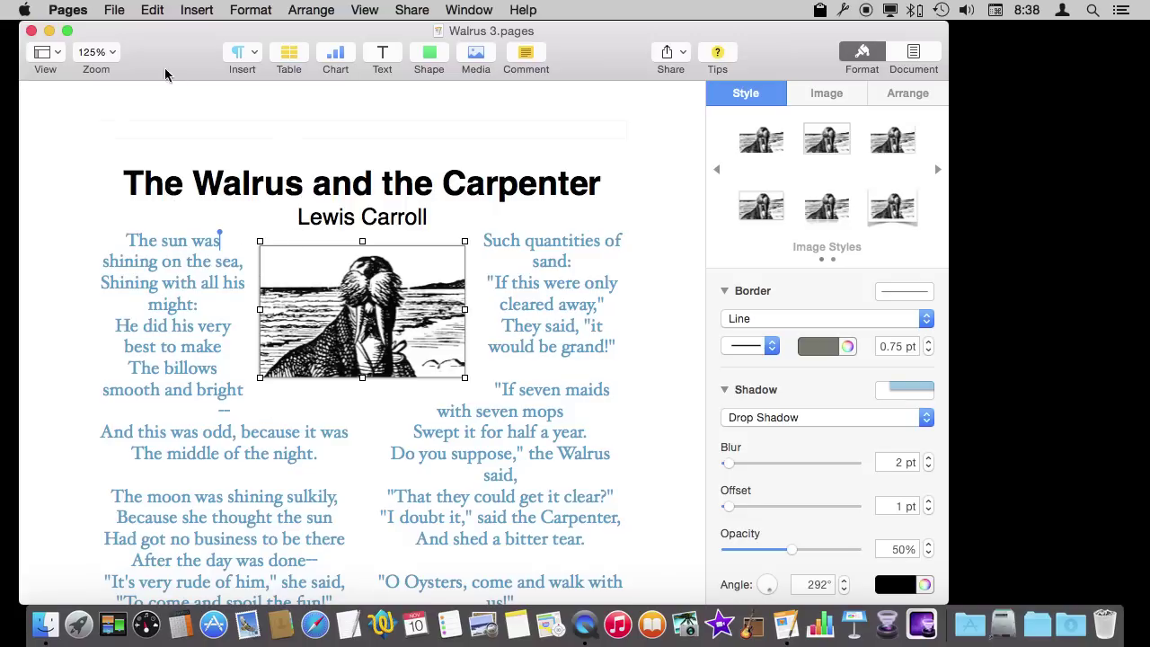
pyautogui.click(114, 7)
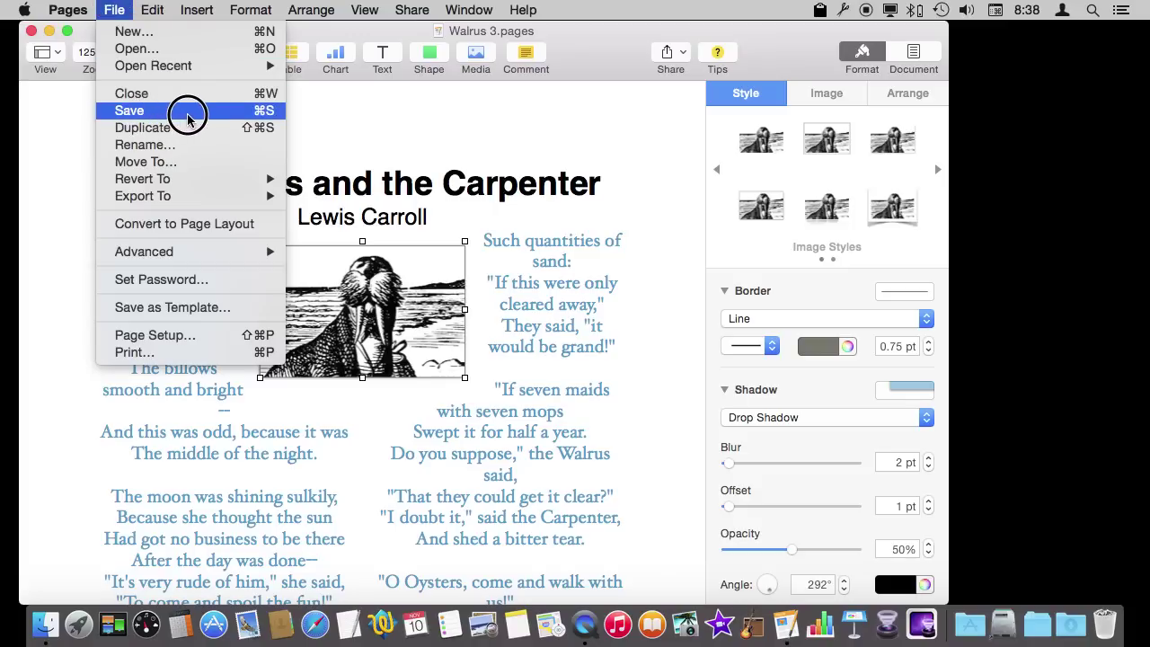
pyautogui.click(302, 113)
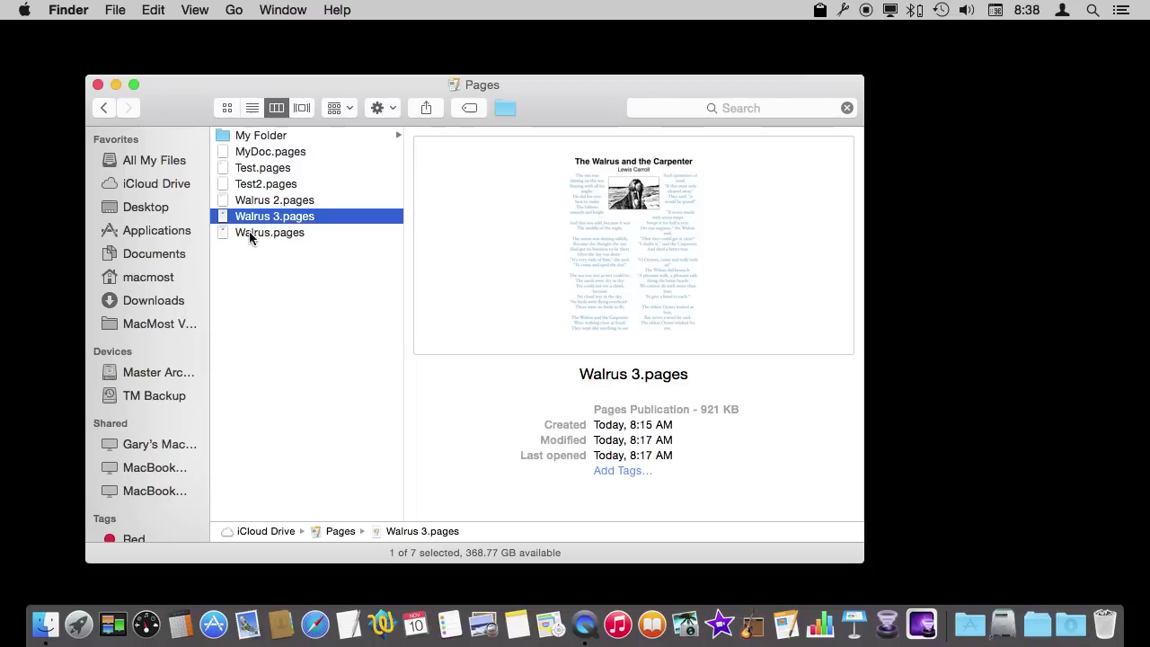
# Delete Walrus.pages from the iCloud Drive Pages folder and confirm the deletion
pyautogui.click(232, 262)
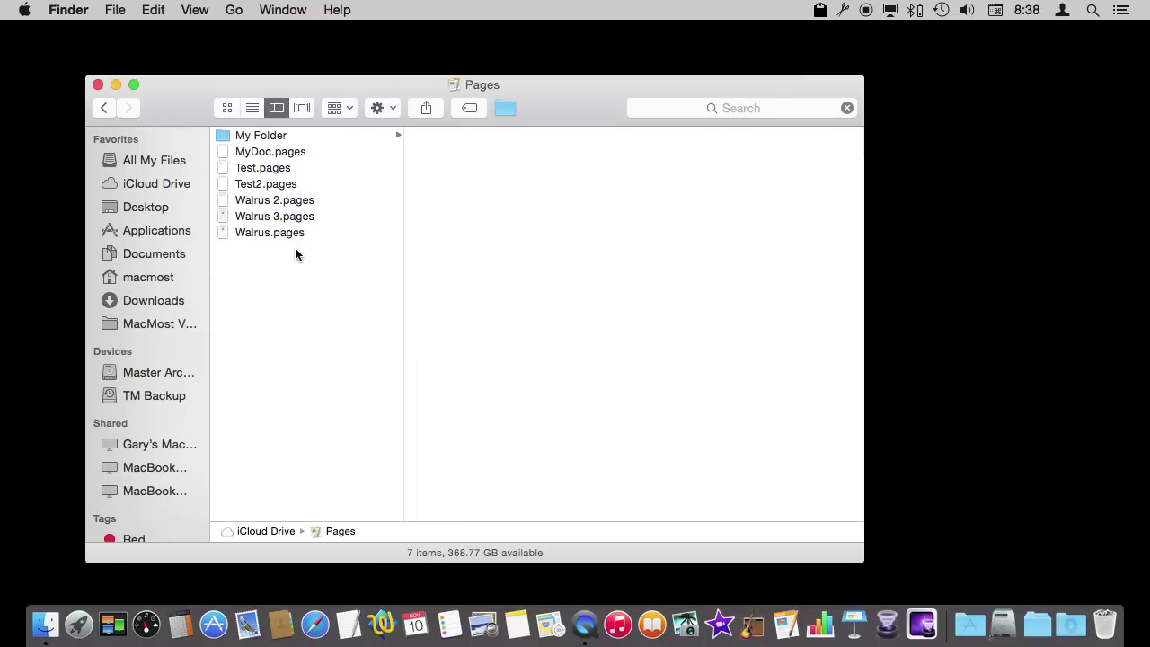
pyautogui.click(231, 233)
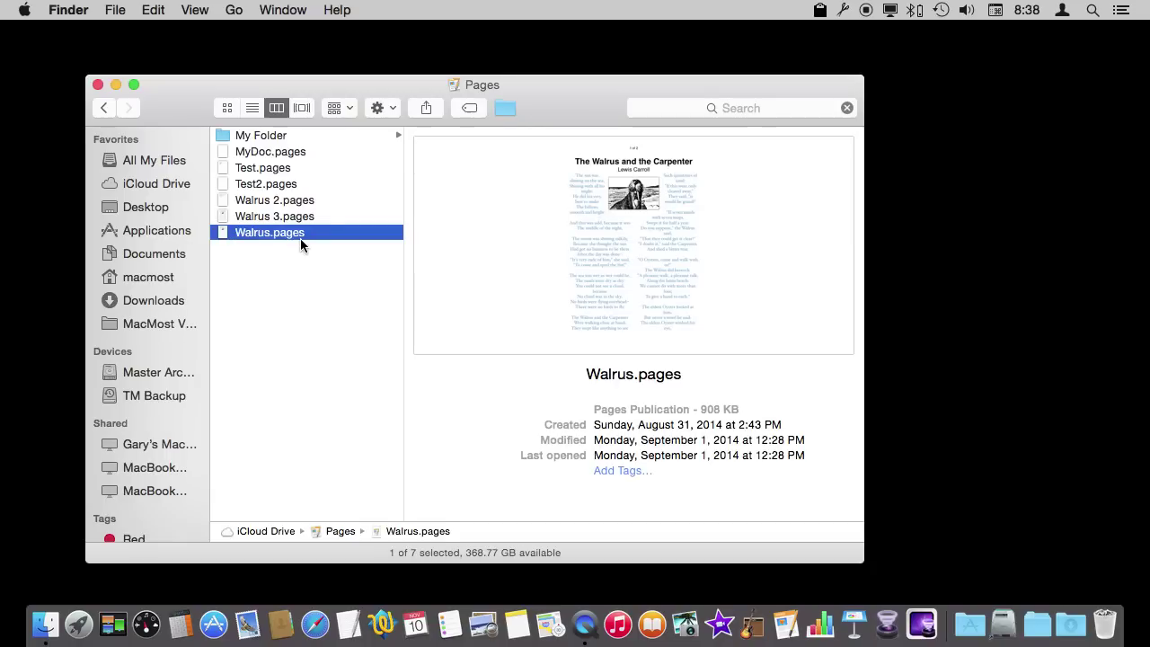
pyautogui.press('super+BackSpace')
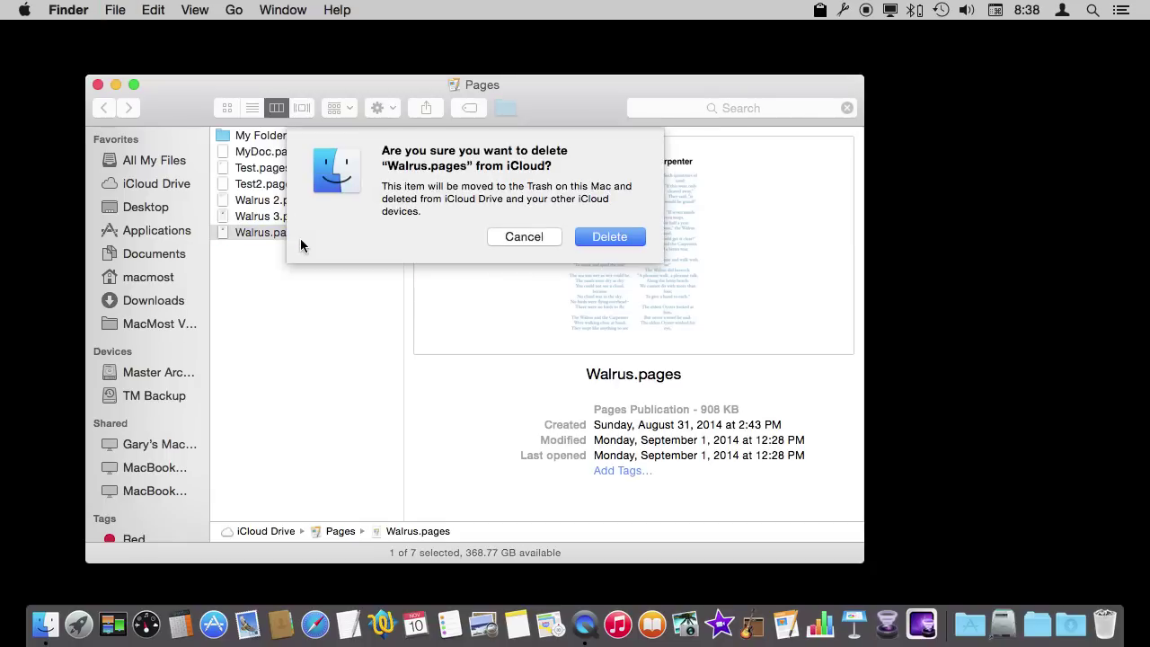
pyautogui.click(600, 237)
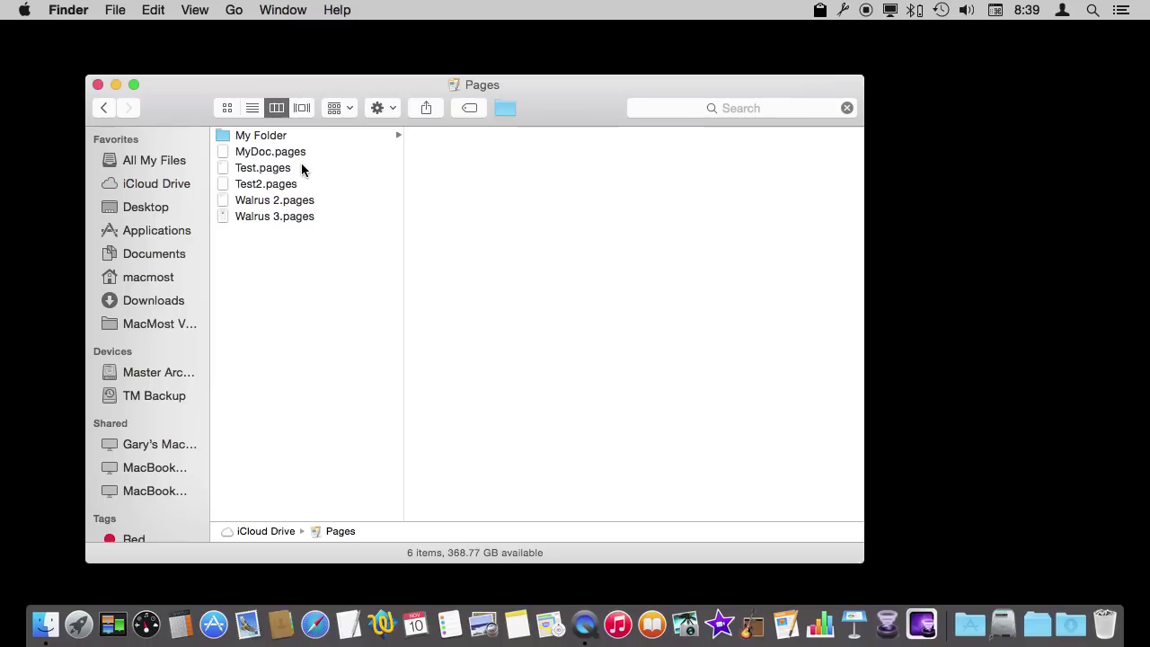
# Restore Walrus.pages from the Trash with Put Back, then close the Trash window
pyautogui.click(1106, 624)
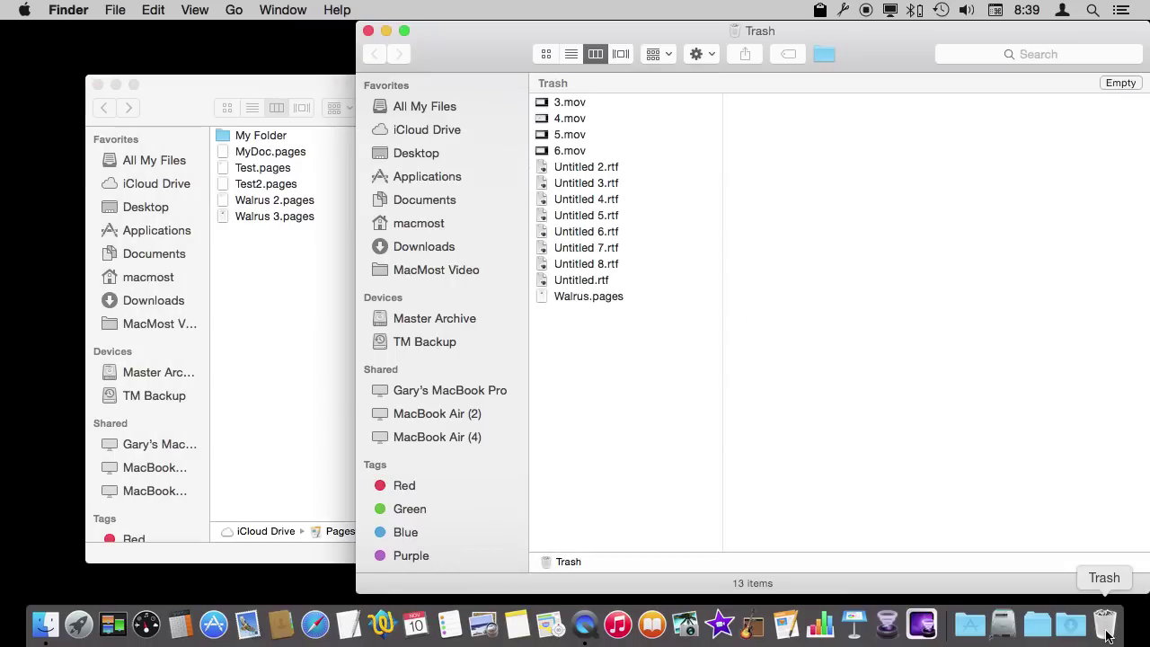
pyautogui.click(585, 297)
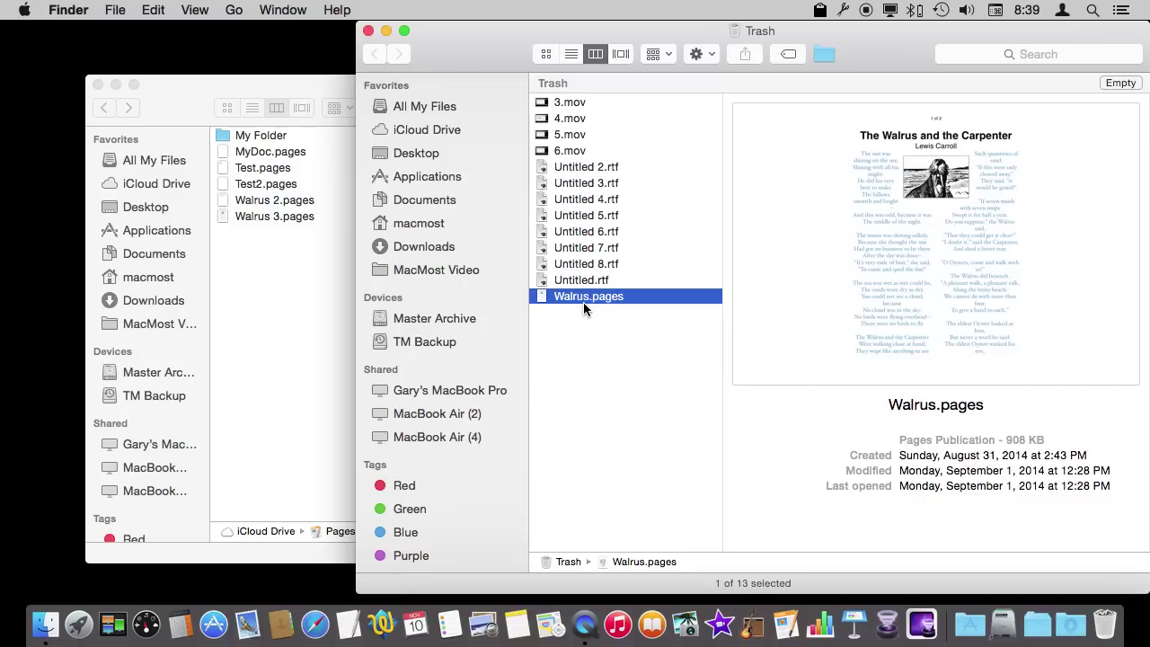
pyautogui.rightClick(584, 302)
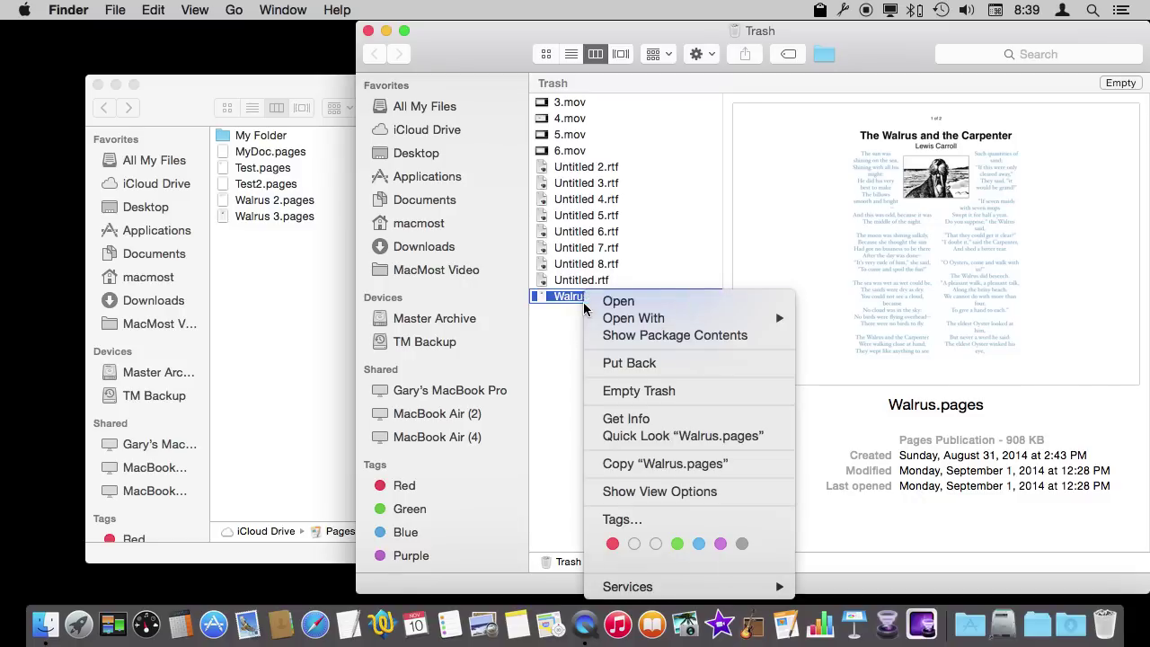
pyautogui.click(618, 364)
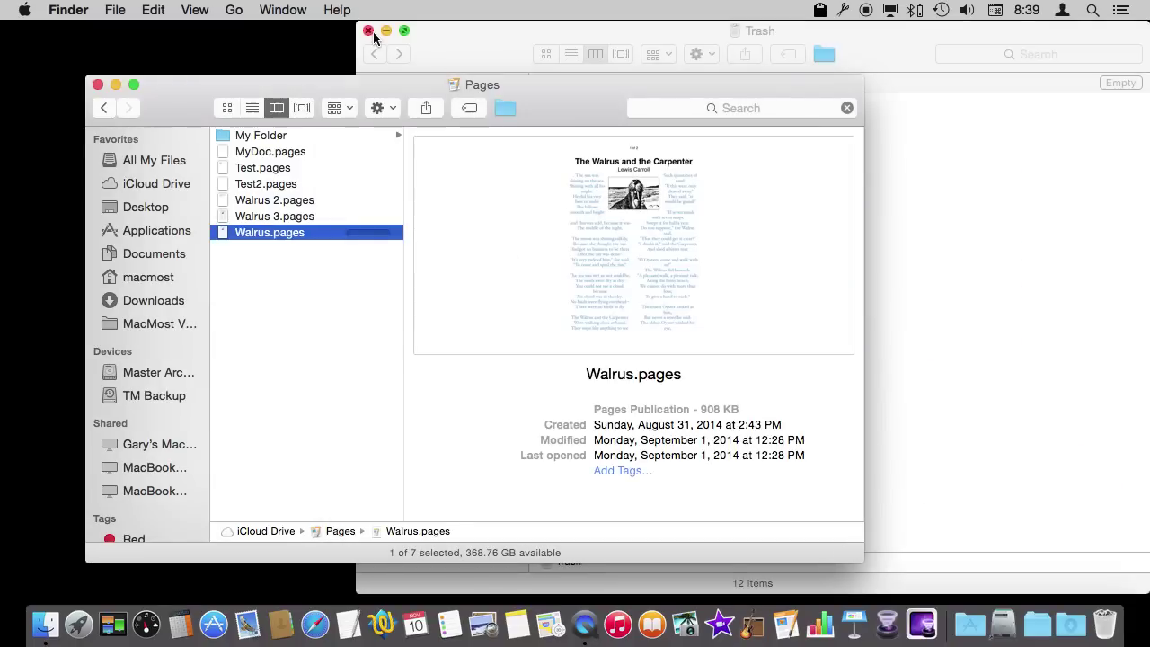
pyautogui.click(369, 31)
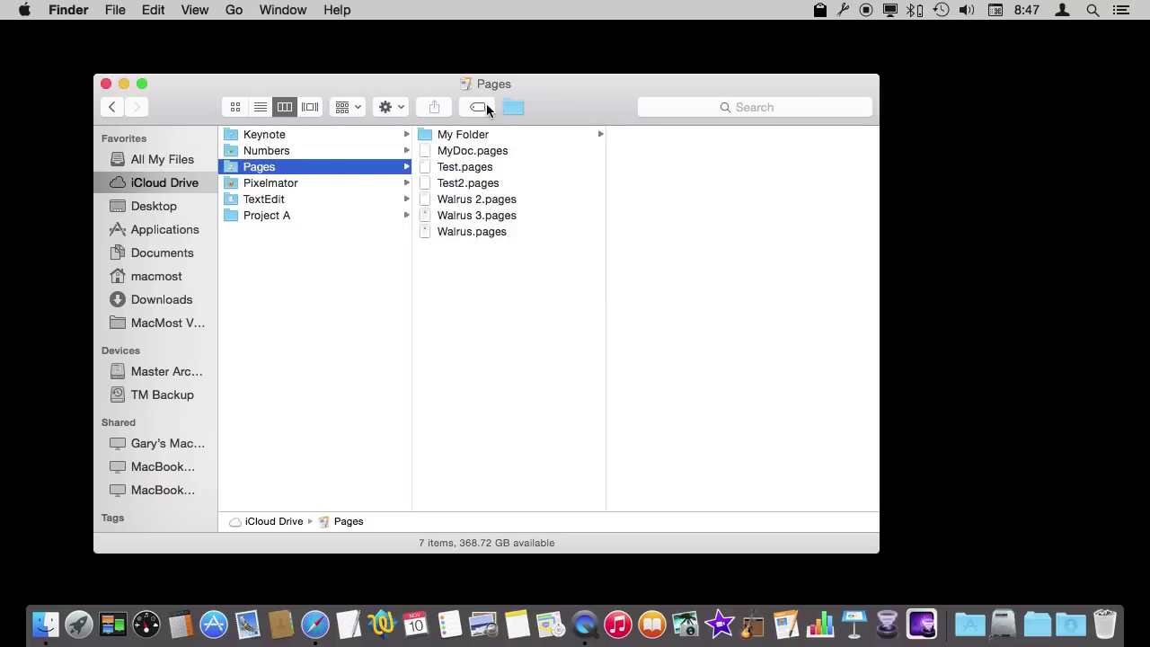
# Delete dontdelete.txt from Project A, confirm, and check it appears in the Trash
pyautogui.click(258, 218)
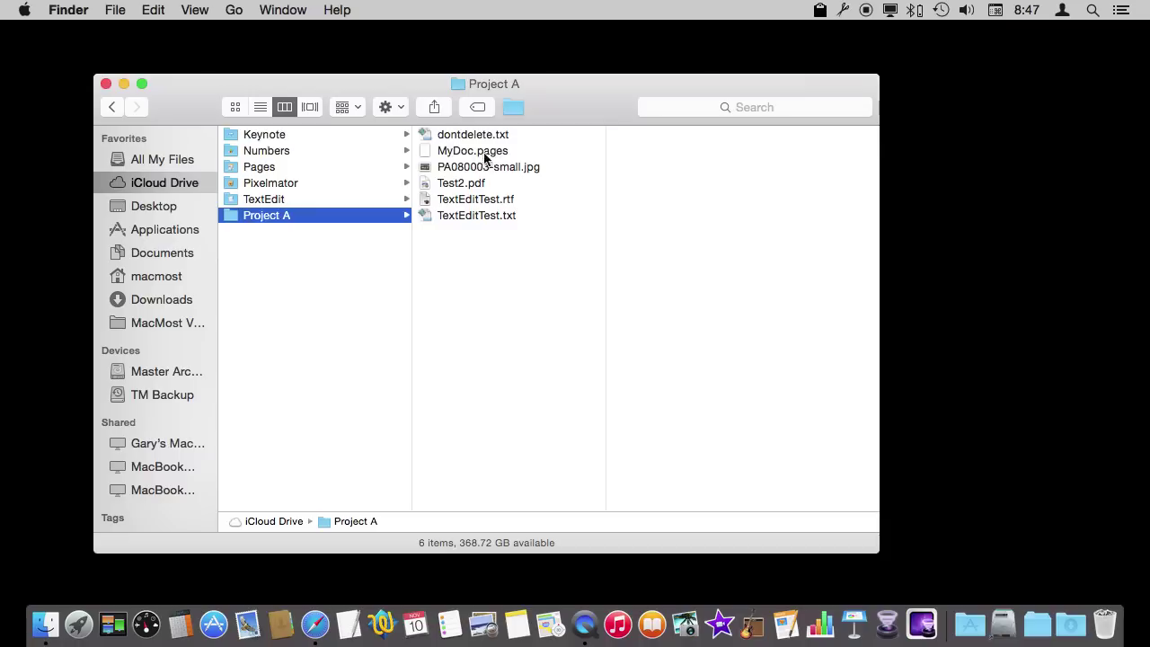
pyautogui.click(462, 136)
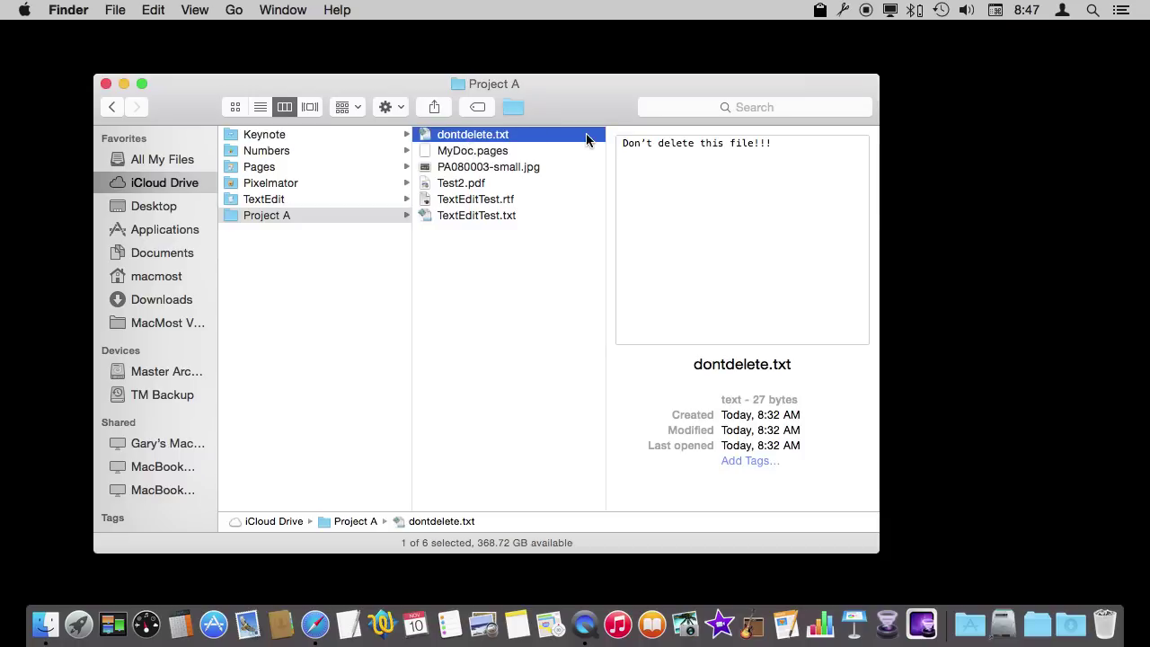
pyautogui.press('super+BackSpace')
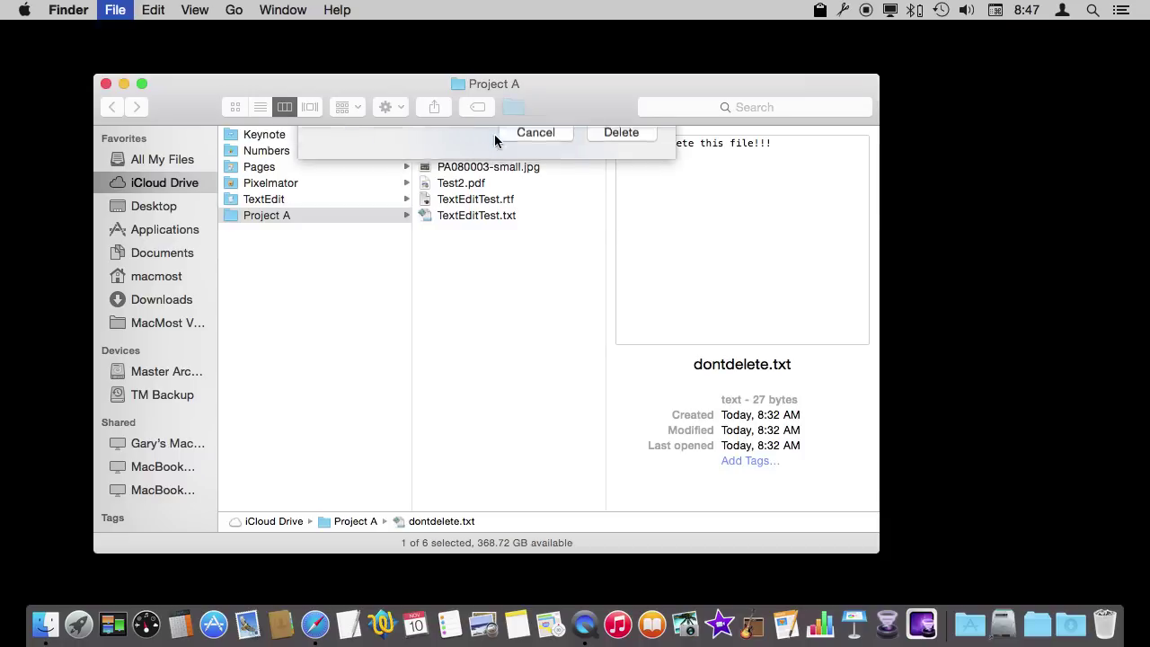
pyautogui.click(621, 236)
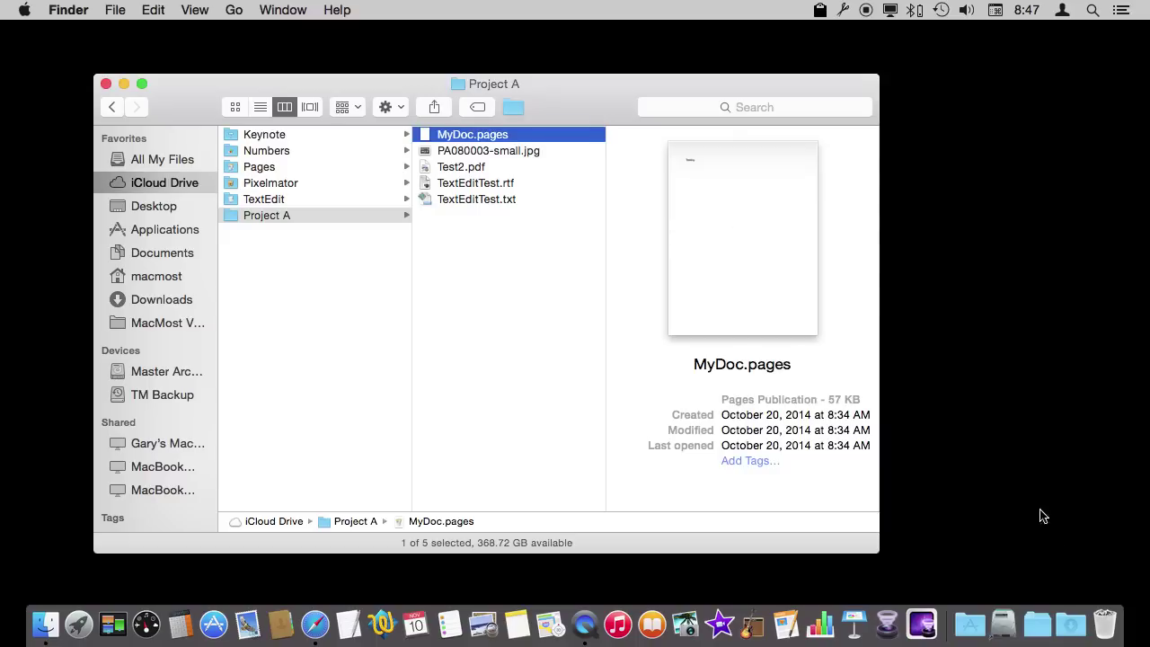
pyautogui.click(1105, 625)
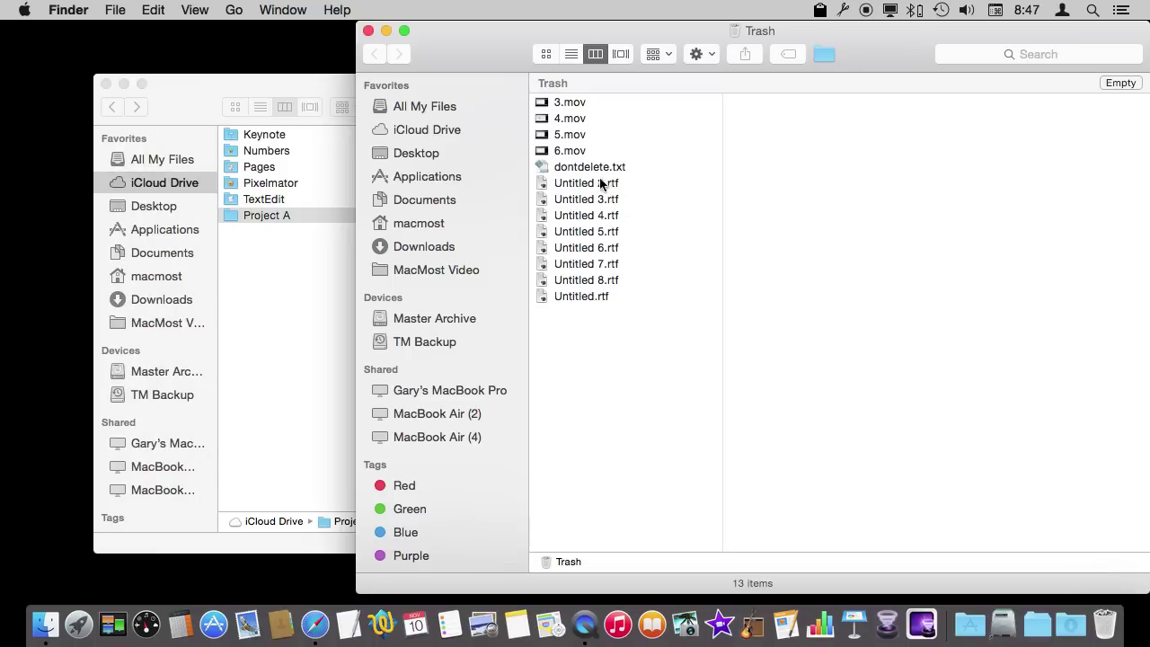
pyautogui.click(593, 167)
pyautogui.click(367, 31)
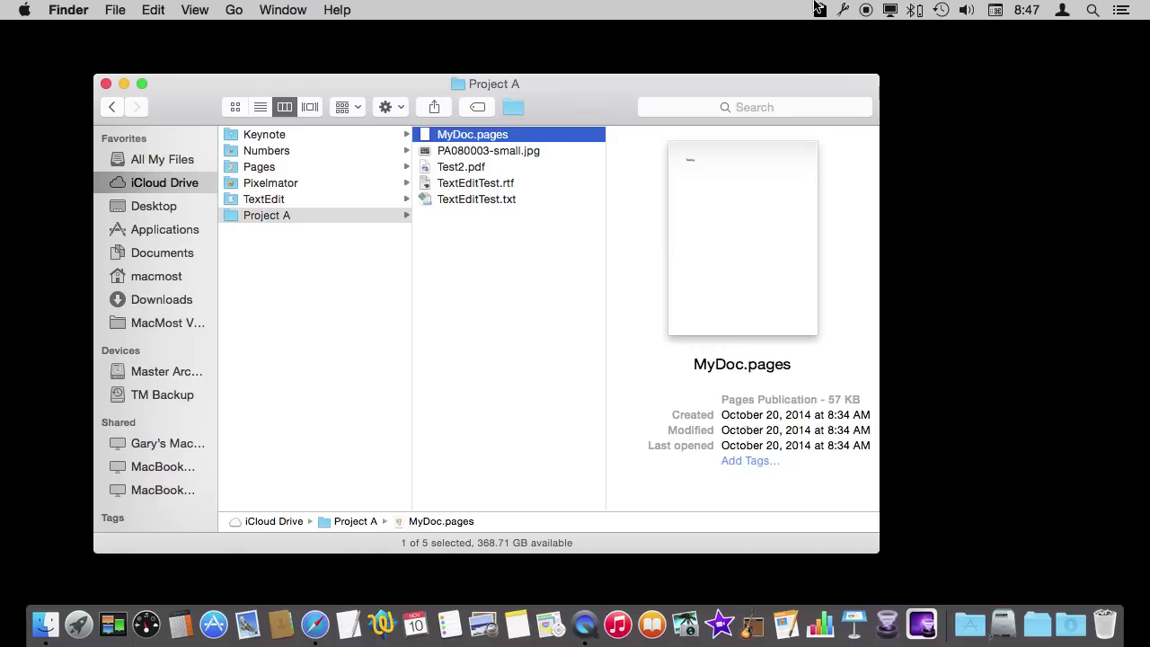
pyautogui.click(939, 11)
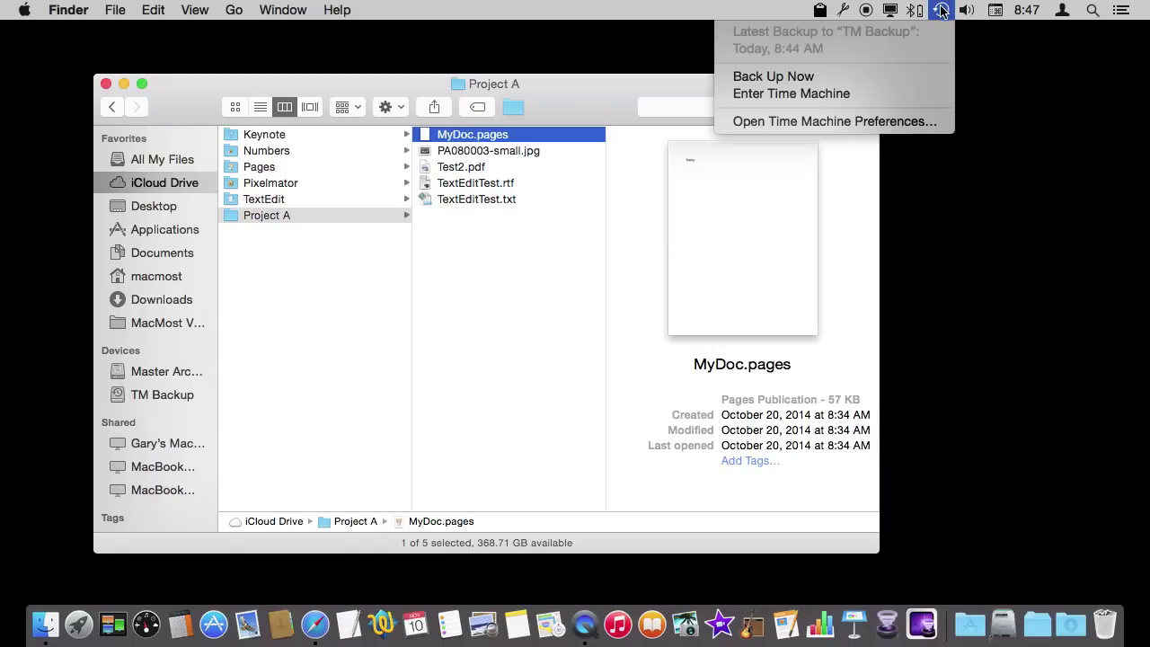
pyautogui.click(892, 95)
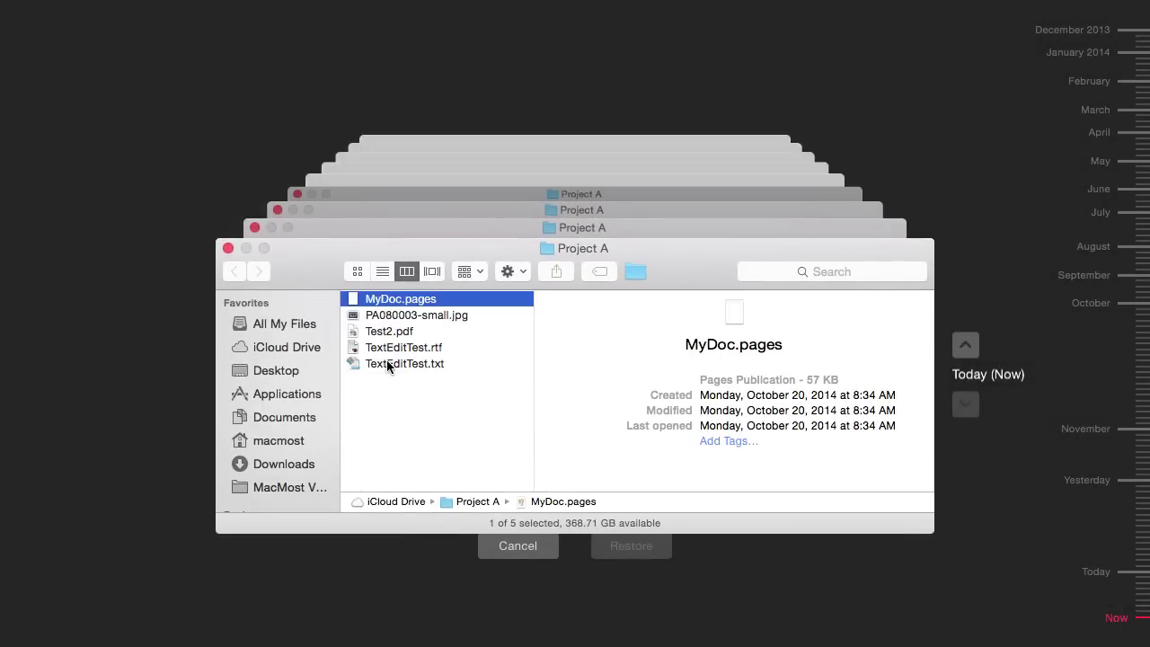
pyautogui.click(966, 355)
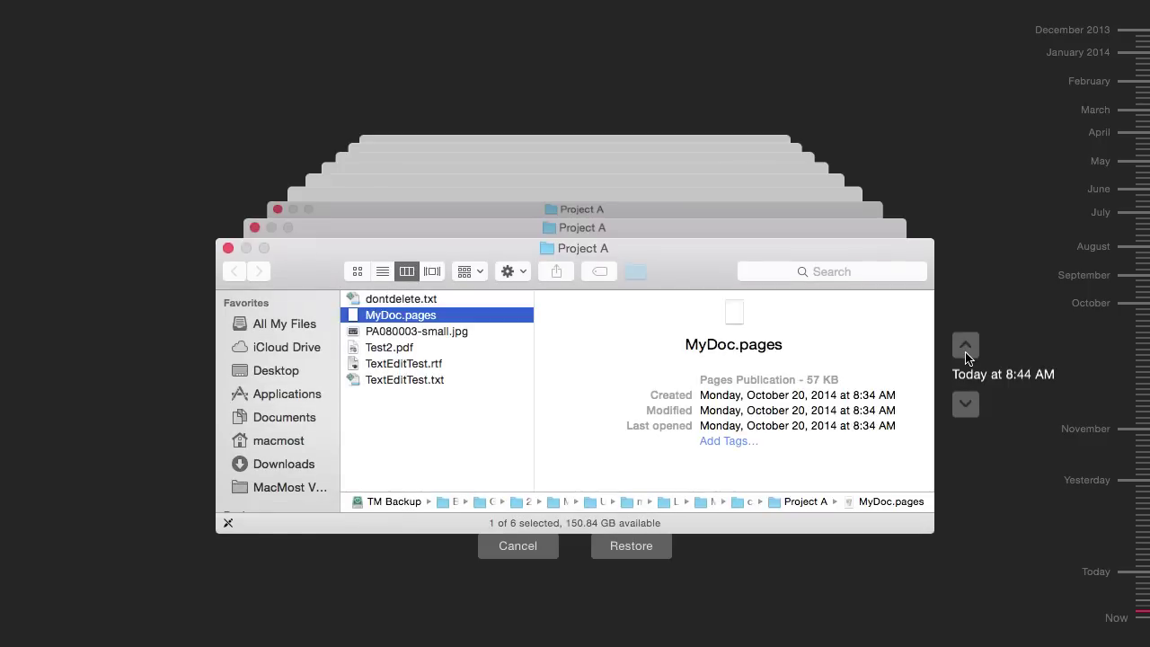
pyautogui.click(414, 302)
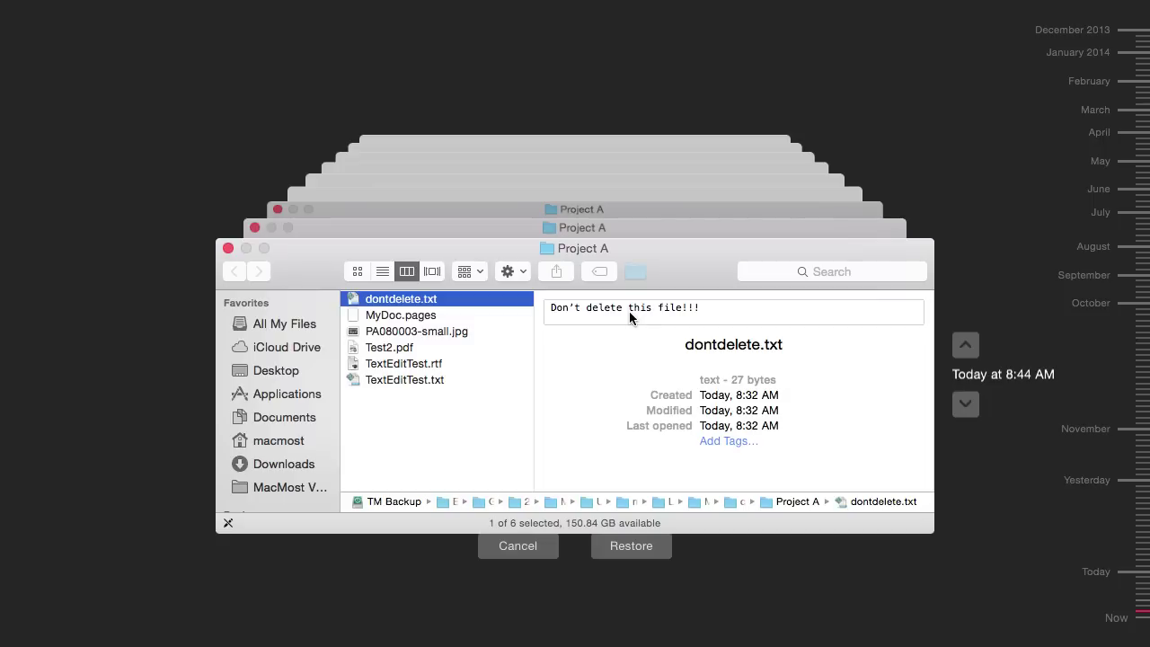
pyautogui.click(521, 554)
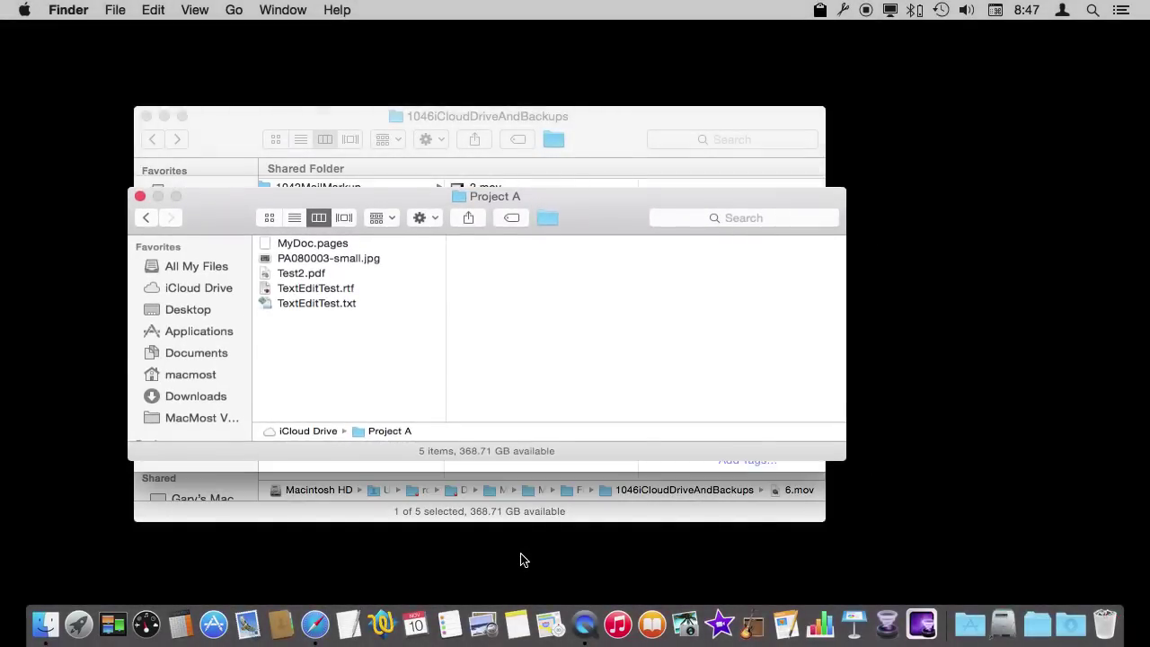
# Move and enlarge the Project A window, jump up to iCloud Drive, and reopen Project A
pyautogui.click(438, 191)
pyautogui.moveTo(438, 190); pyautogui.dragTo(416, 95)
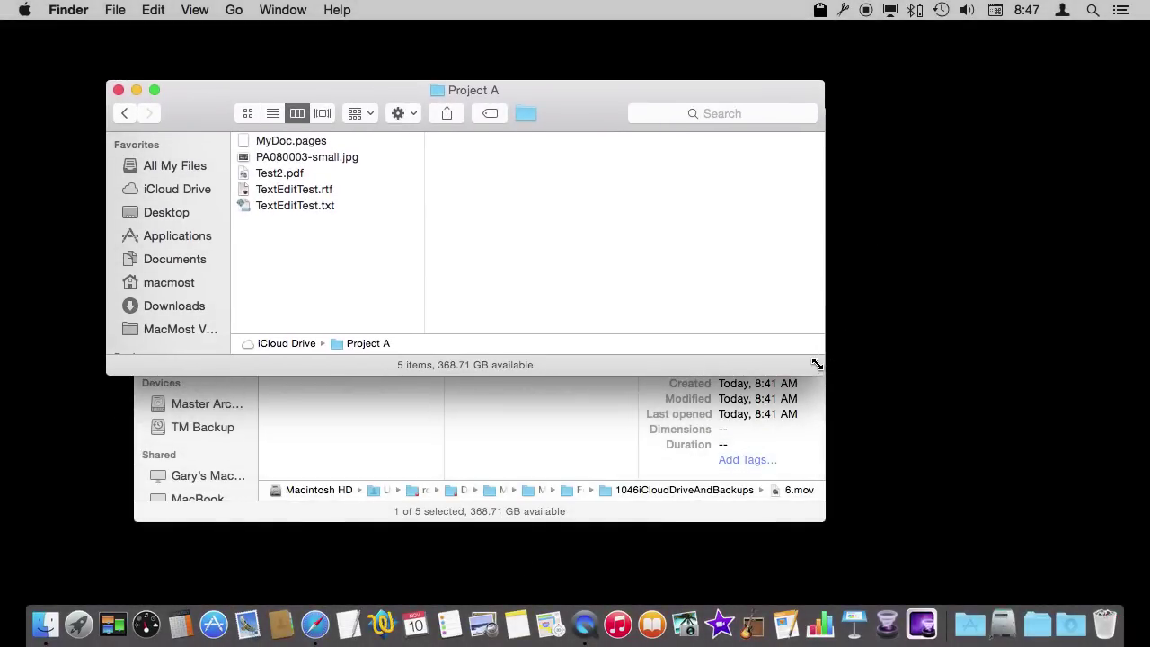
pyautogui.moveTo(818, 366); pyautogui.dragTo(861, 567)
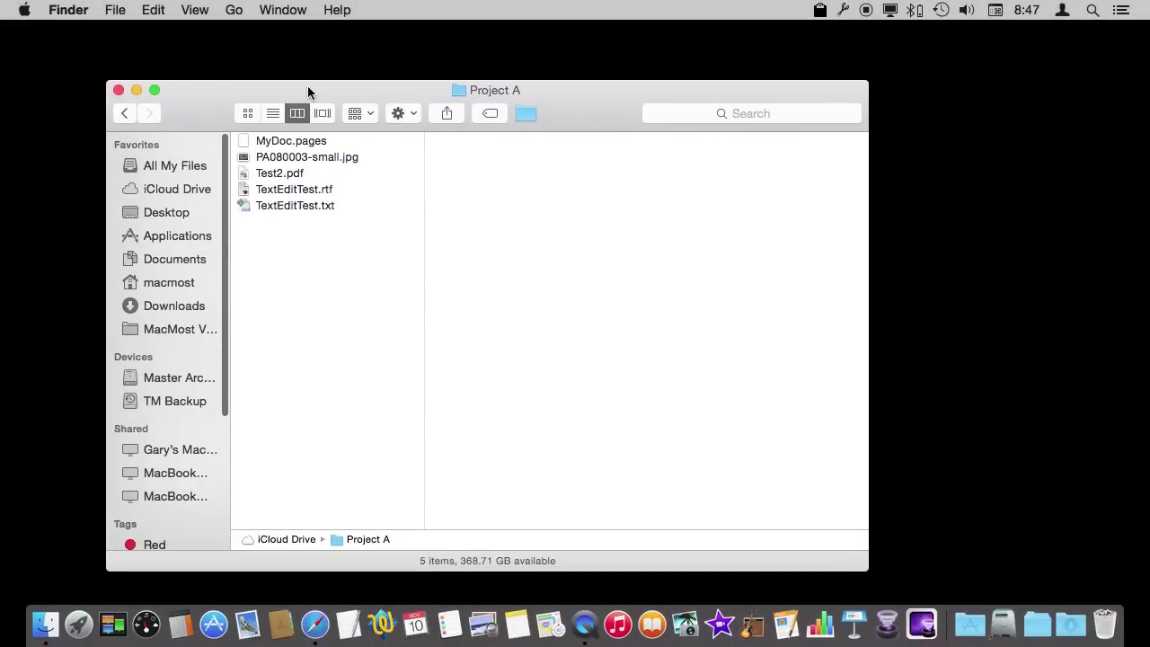
pyautogui.keyDown('super'); pyautogui.click(495, 93); pyautogui.keyUp('super')
pyautogui.click(493, 111)
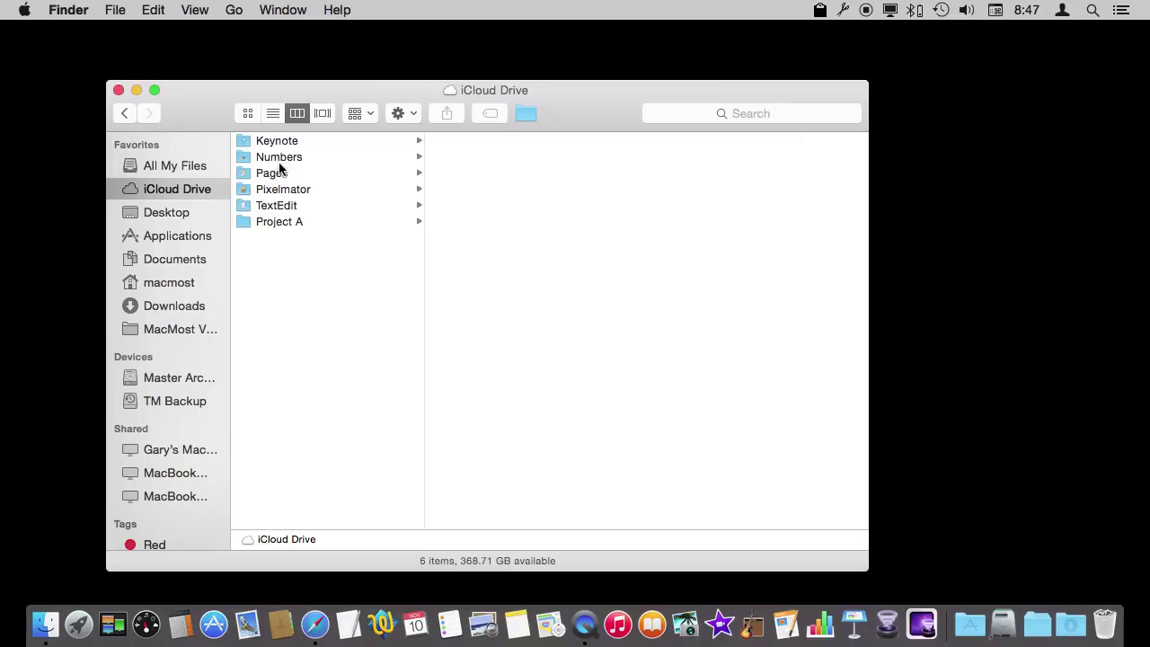
pyautogui.click(260, 222)
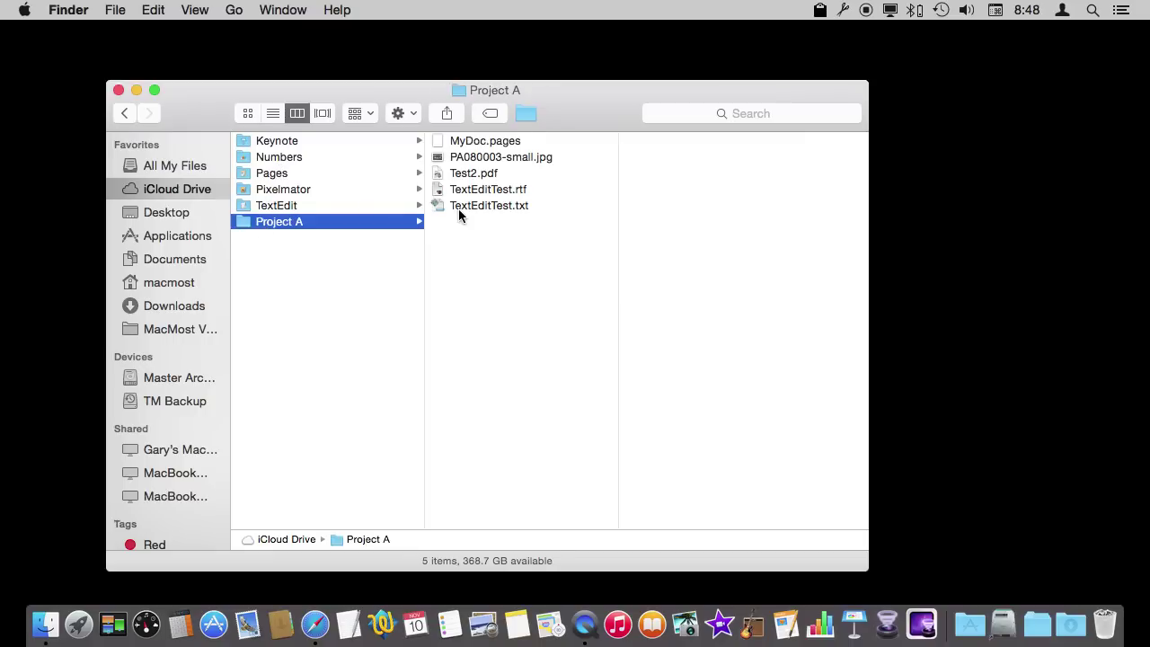